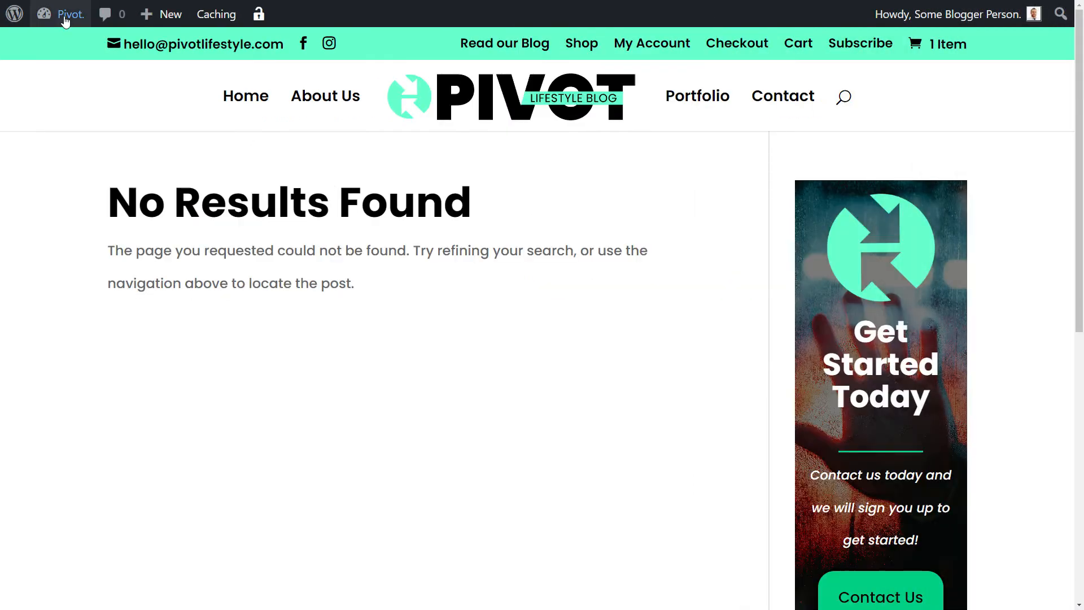
- Open the Divi Theme Builder from the site's dashboard and dismiss the backup prompt without restoring
mouse_move(54, 13)
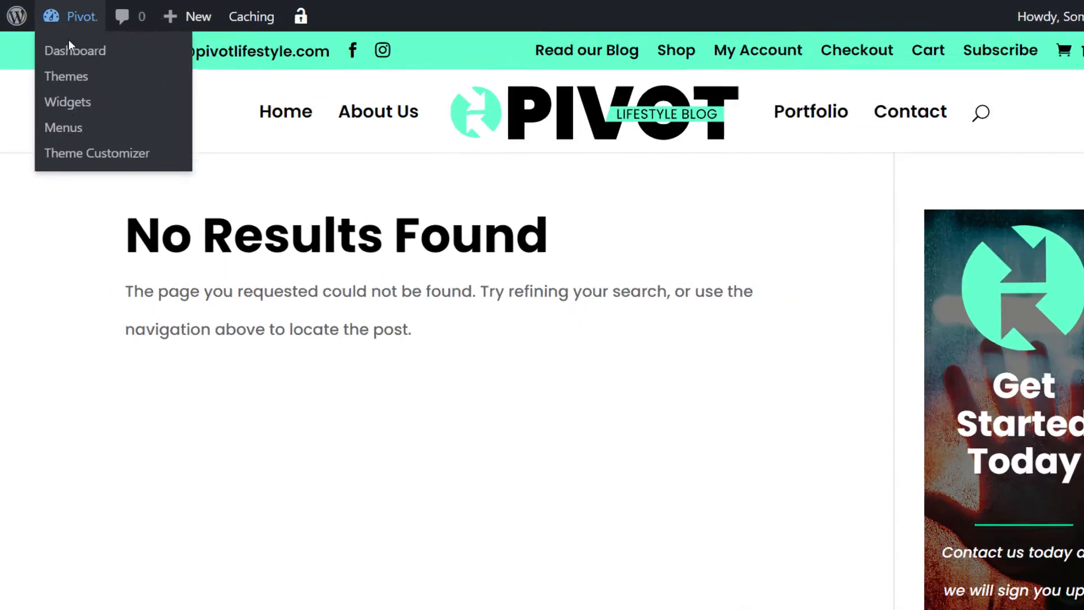
left_click(76, 48)
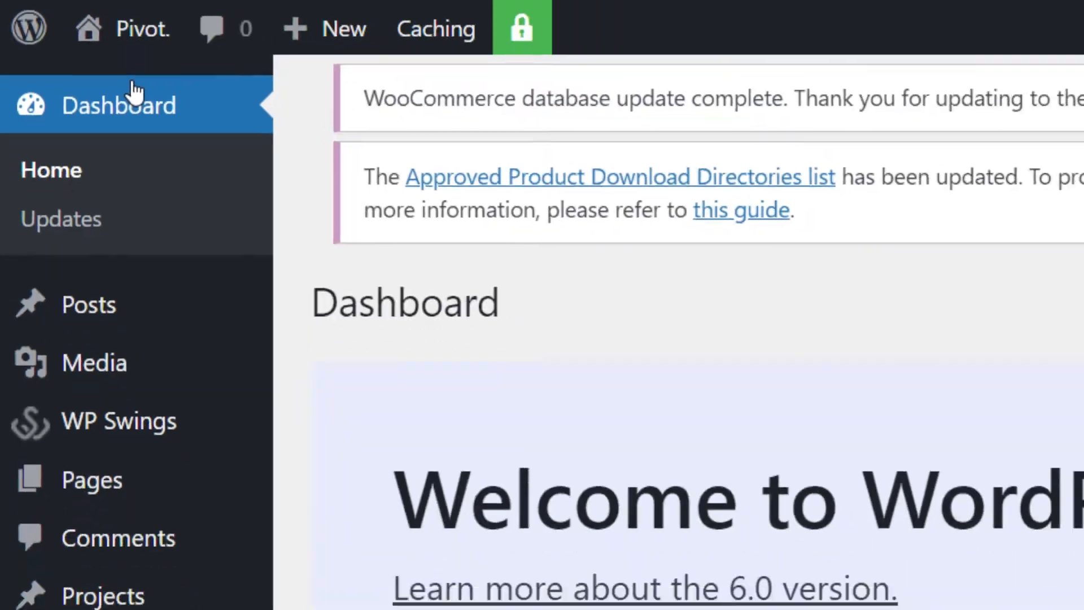
scroll(79, 102, "down", 5)
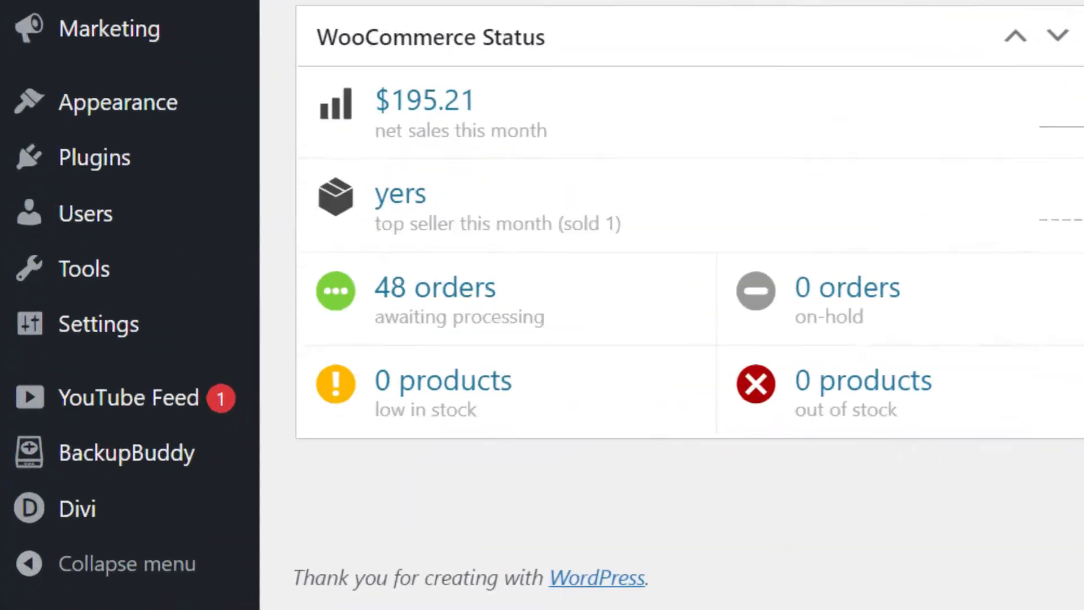
mouse_move(107, 510)
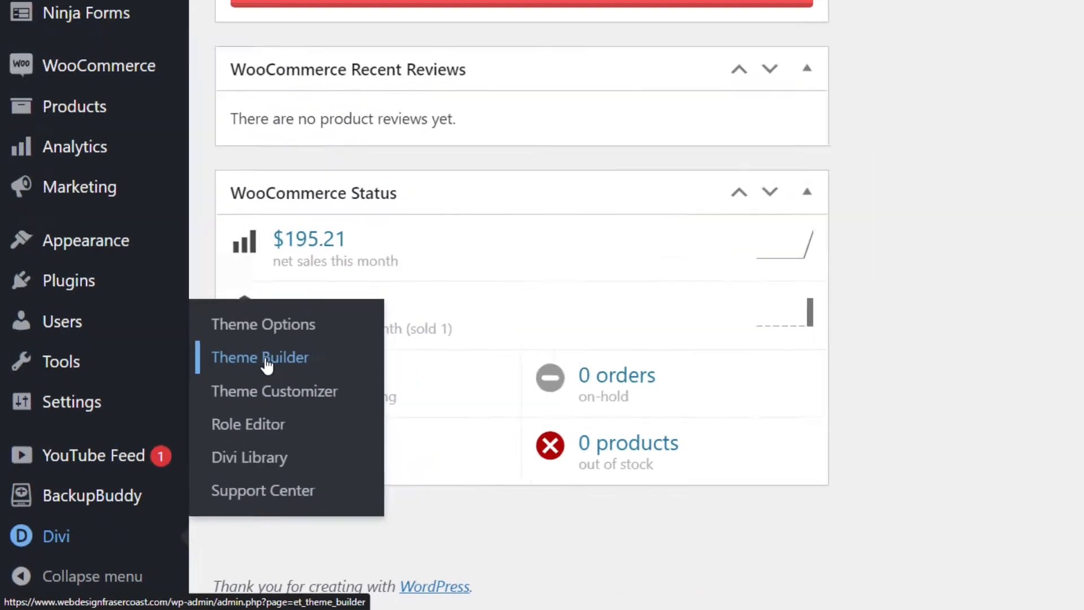
left_click(470, 173)
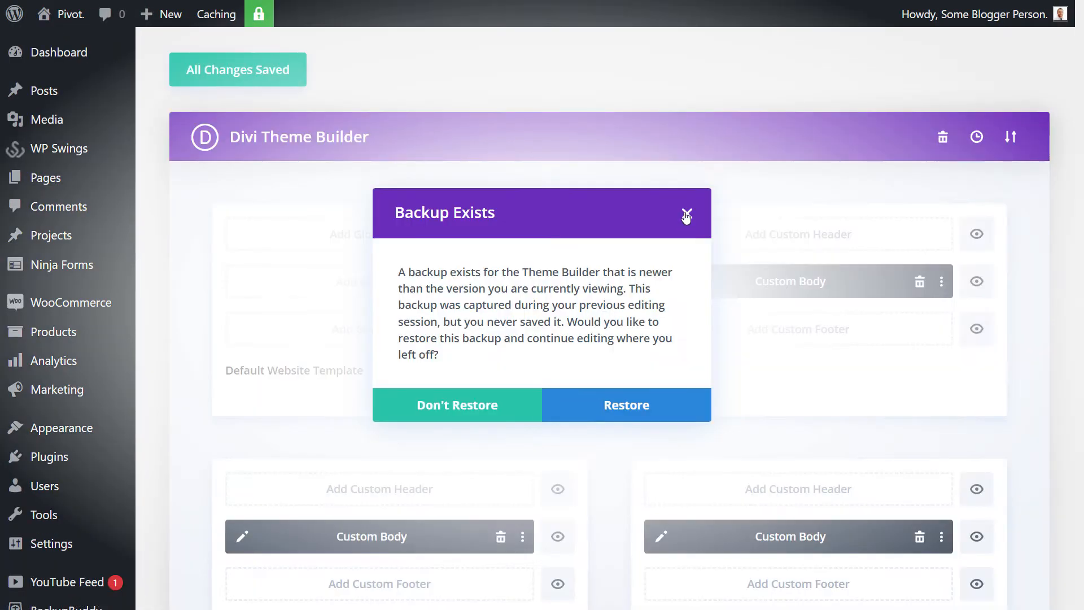
left_click(686, 215)
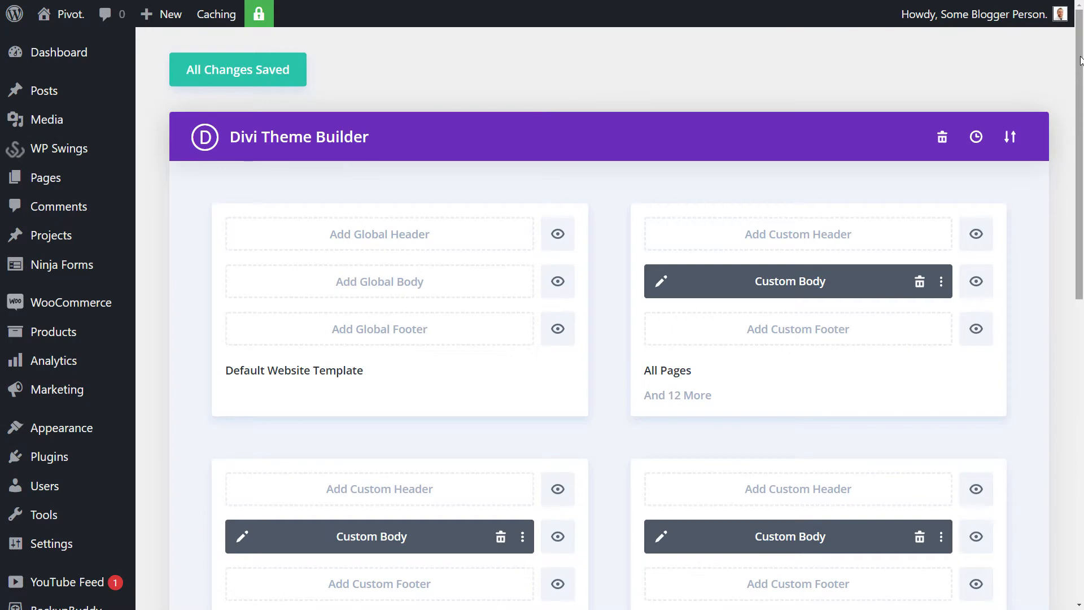
- Create a new template assigned to the 404 Page and save the Theme Builder changes
scroll(1080, 109, "down", 2)
scroll(1081, 109, "down", 10)
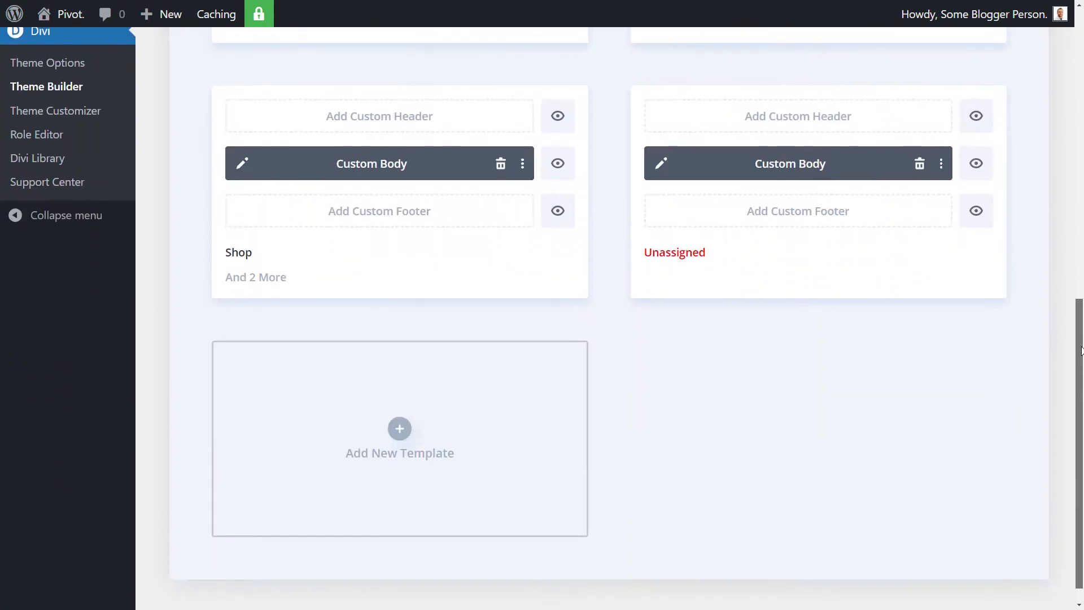
left_click(405, 422)
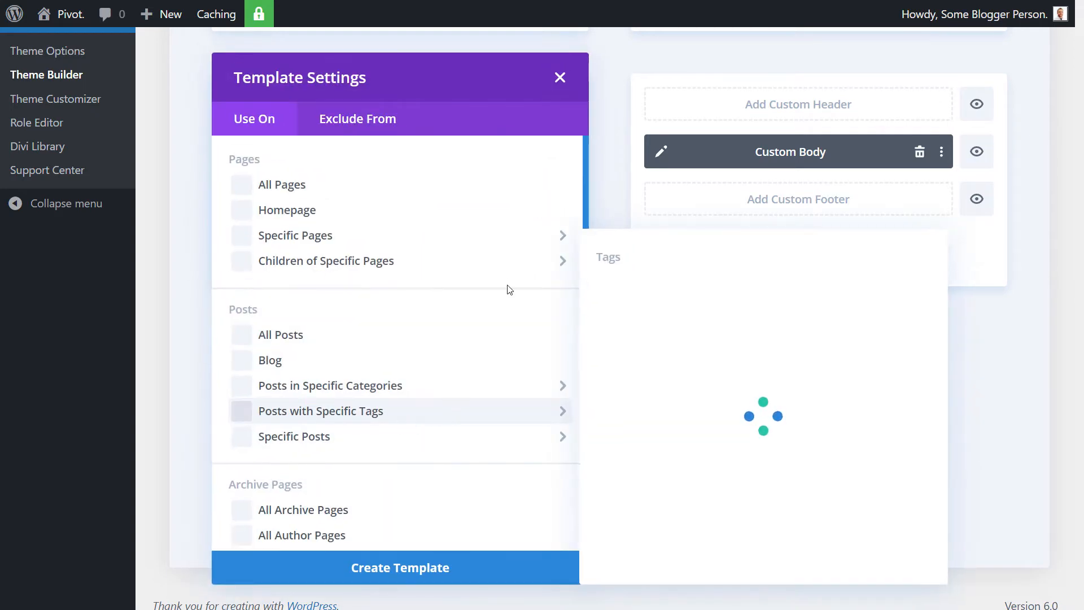
left_click_drag(585, 160, 603, 488)
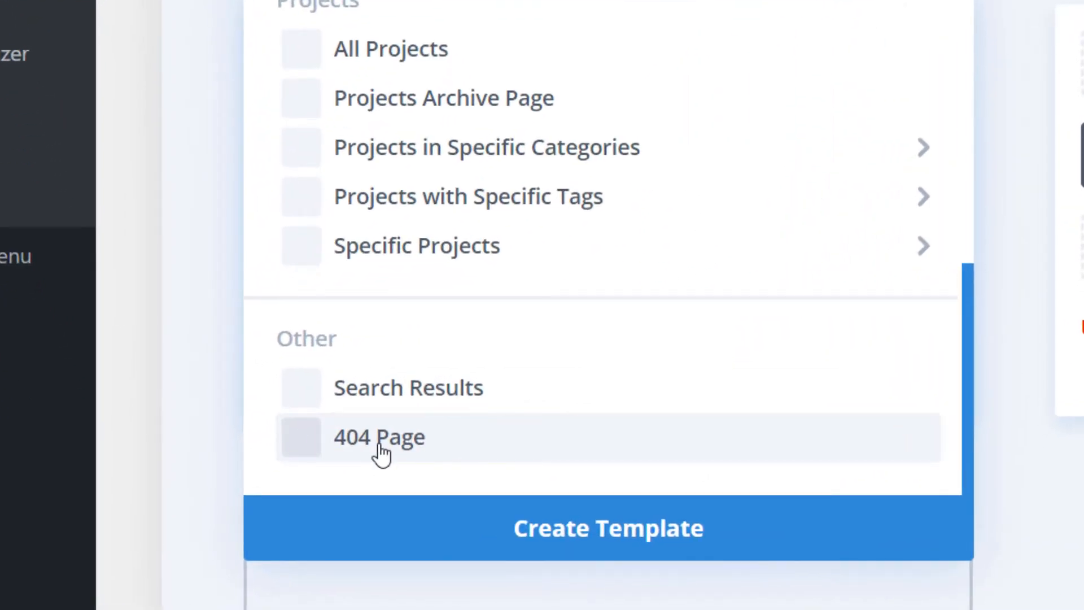
left_click(682, 547)
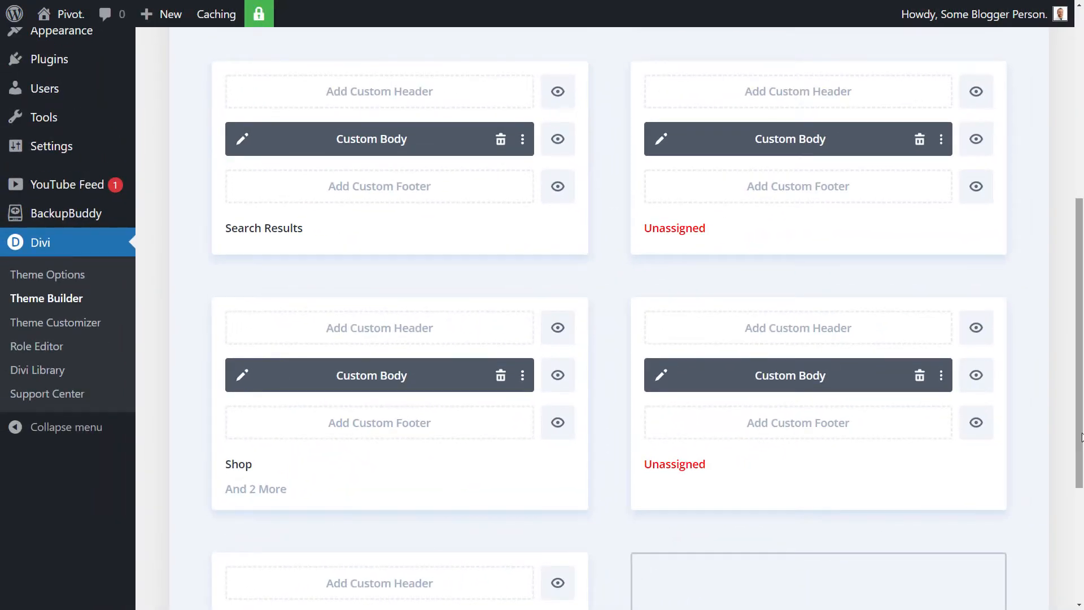
left_click_drag(1079, 430, 1082, 226)
left_click(237, 69)
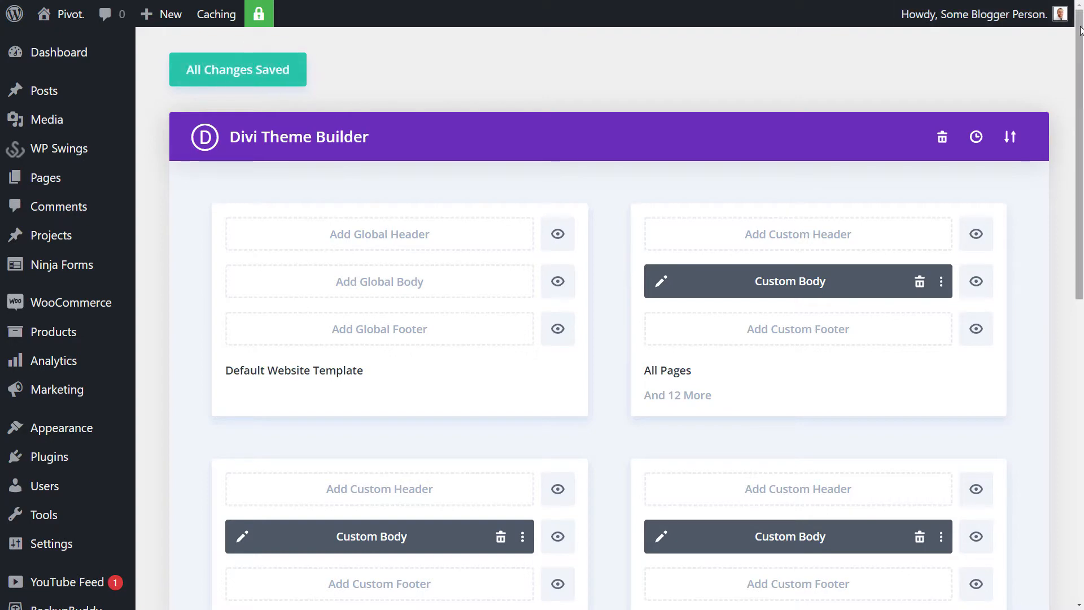
- Start building a custom body for the 404 Page template from scratch
left_click_drag(1082, 65, 1082, 369)
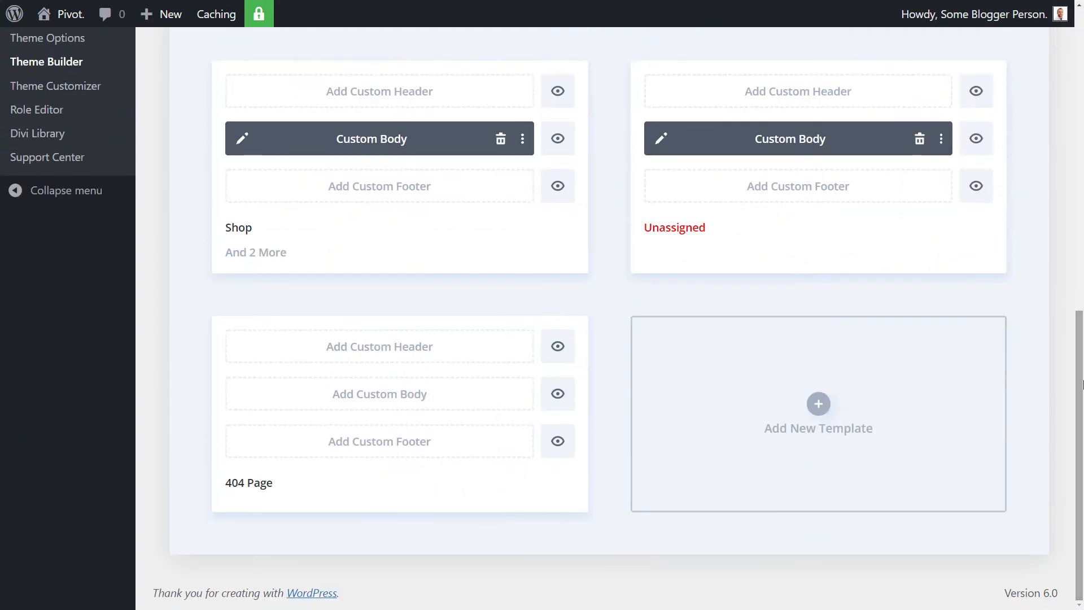
left_click(402, 401)
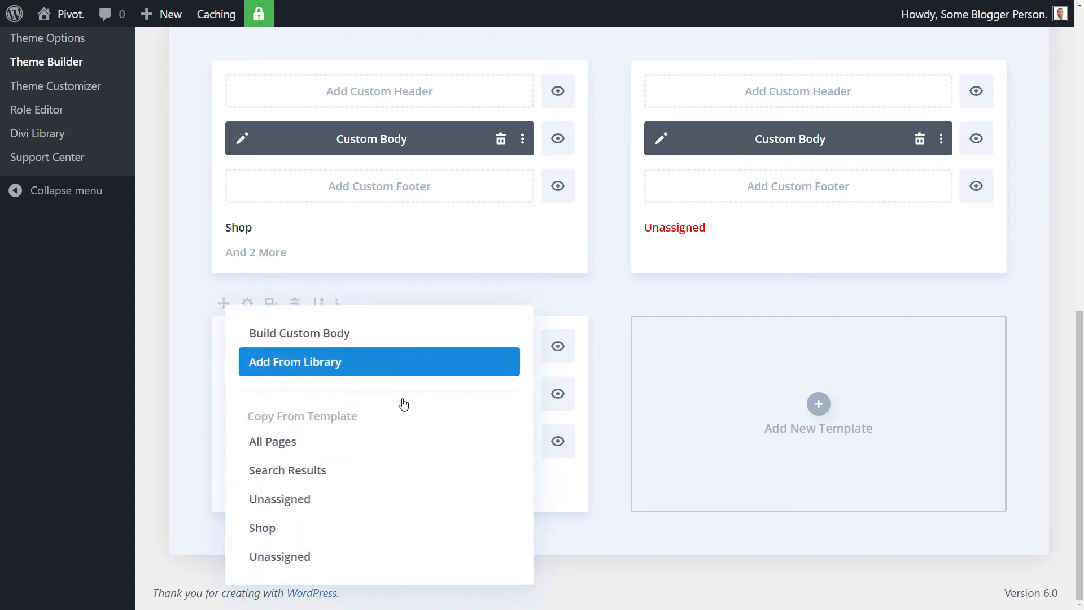
left_click(322, 337)
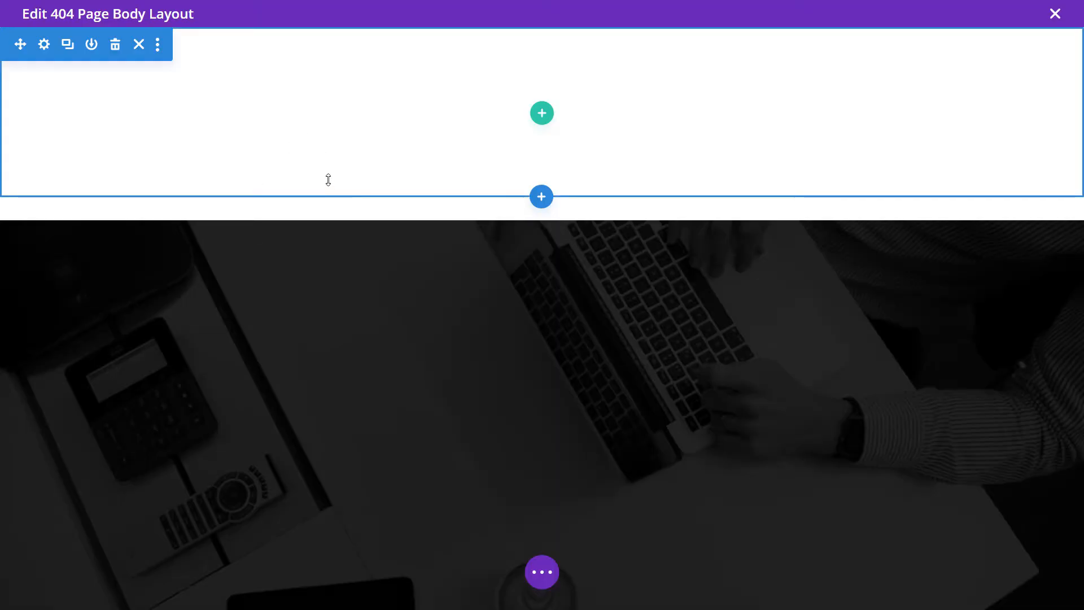
- Insert a single-column row in the empty section and add an Image module to it
left_click(546, 116)
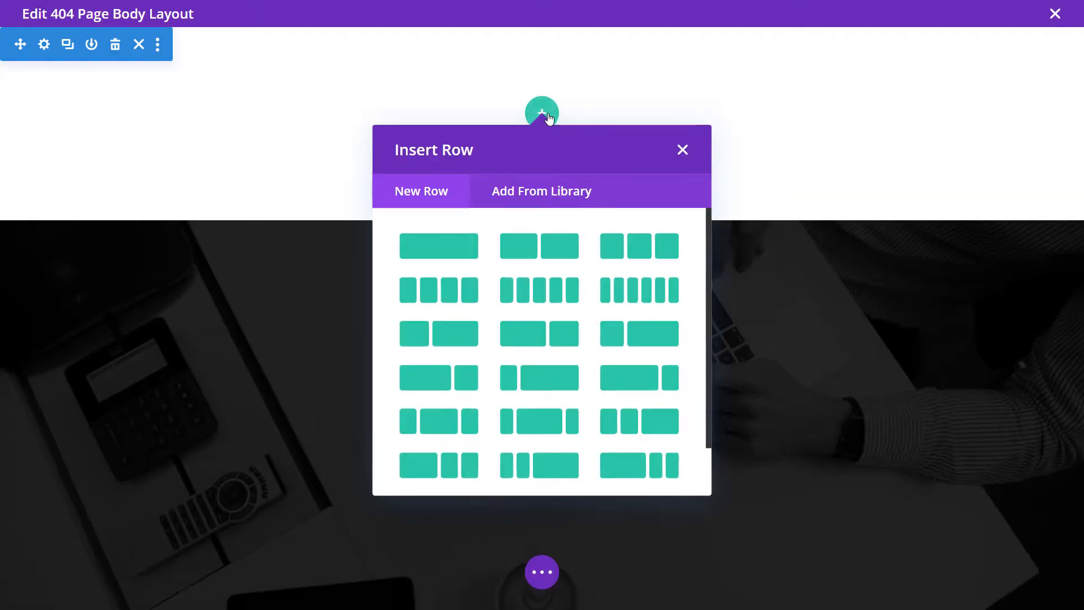
left_click(424, 250)
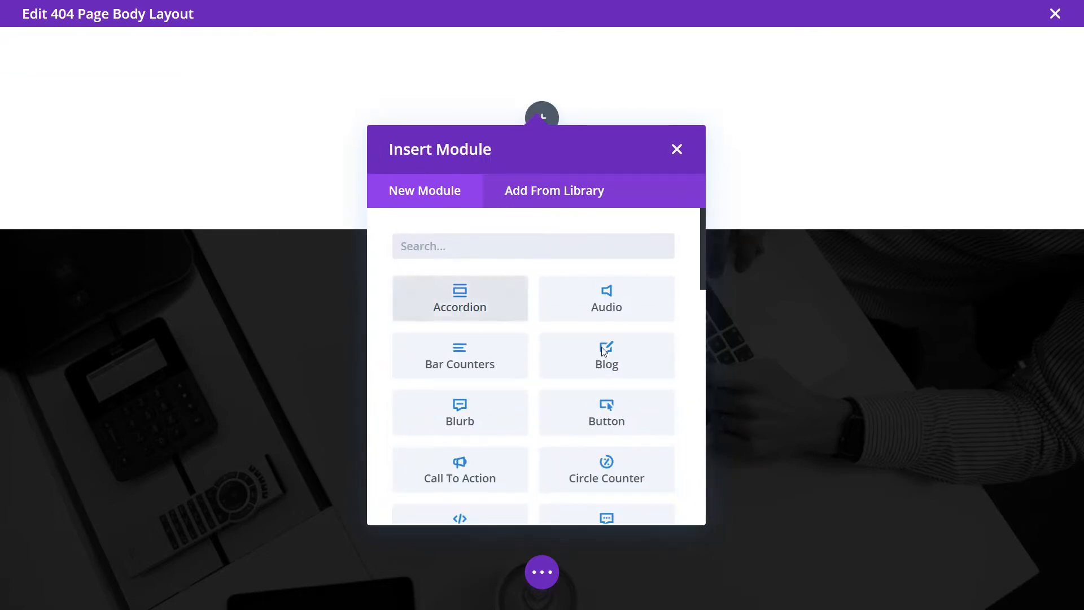
scroll(496, 353, "down", 4)
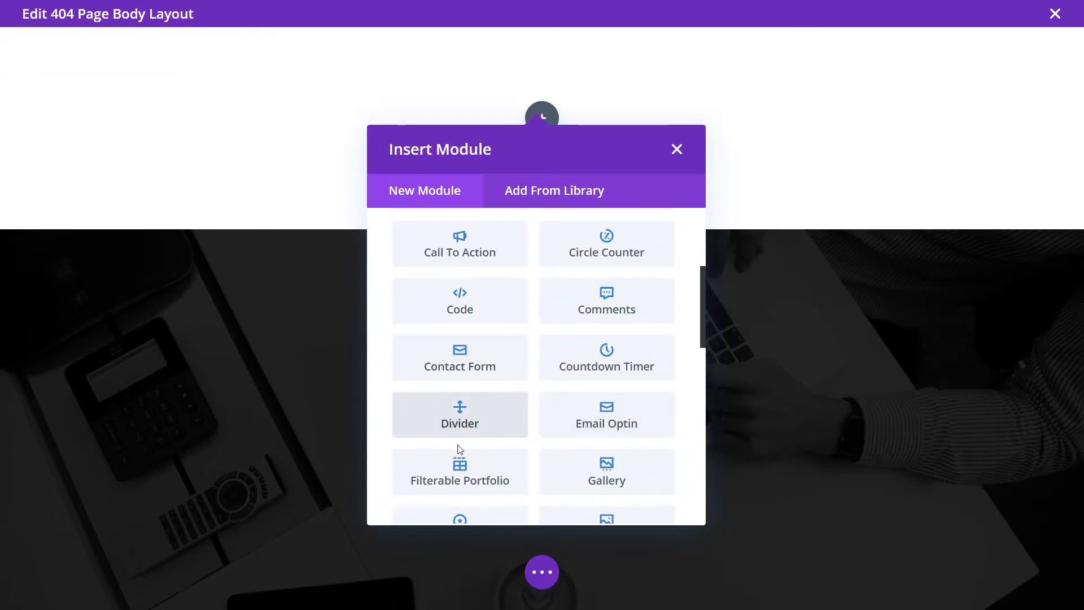
scroll(485, 434, "down", 2)
left_click(580, 428)
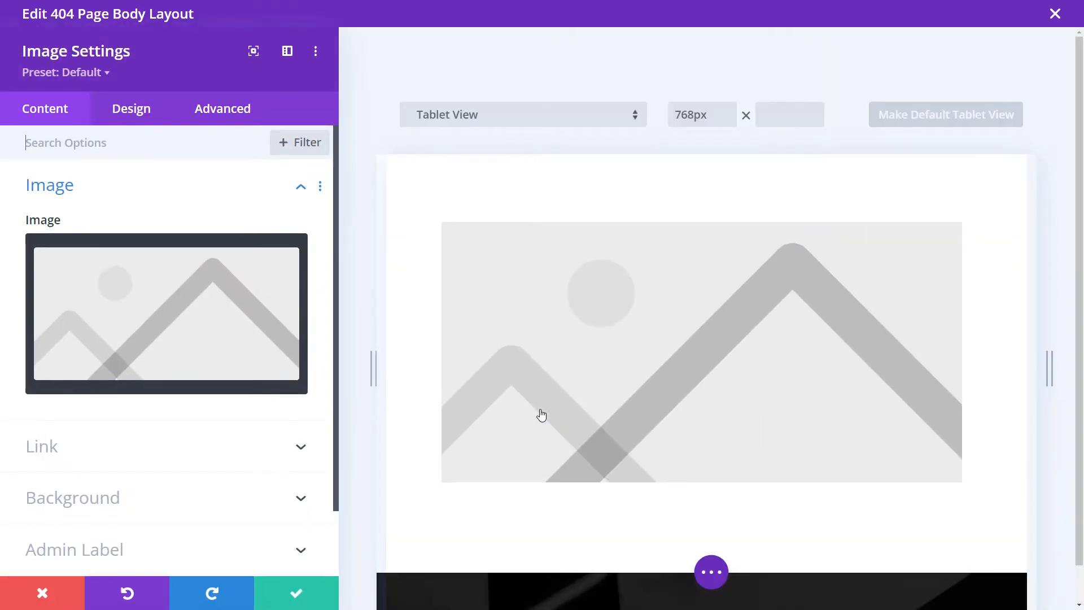
- Set the module's image to 404.jpg from the media library and save the image settings
left_click(139, 291)
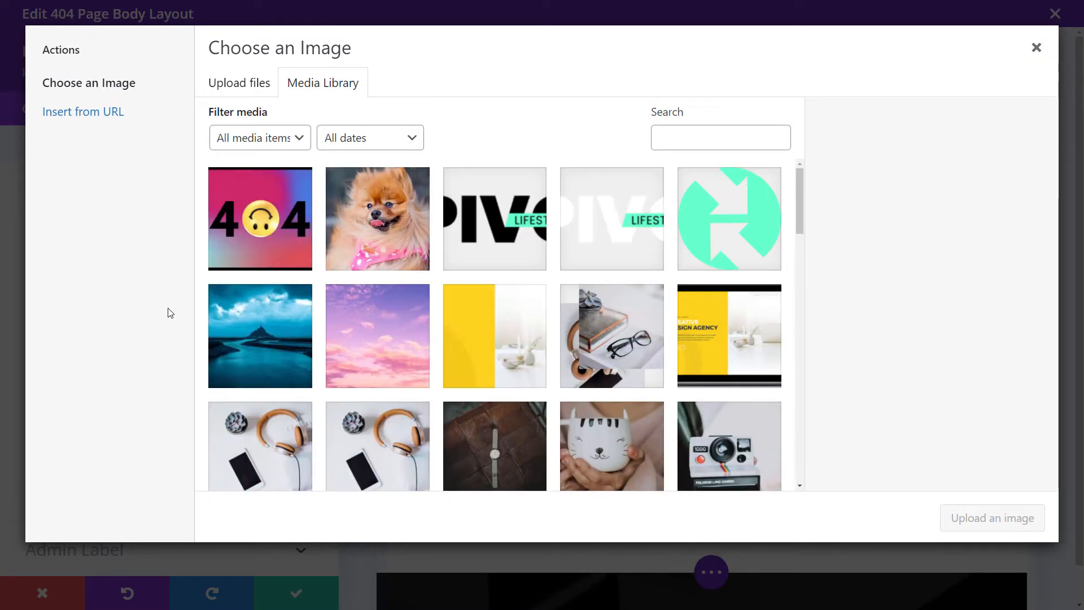
left_click(261, 207)
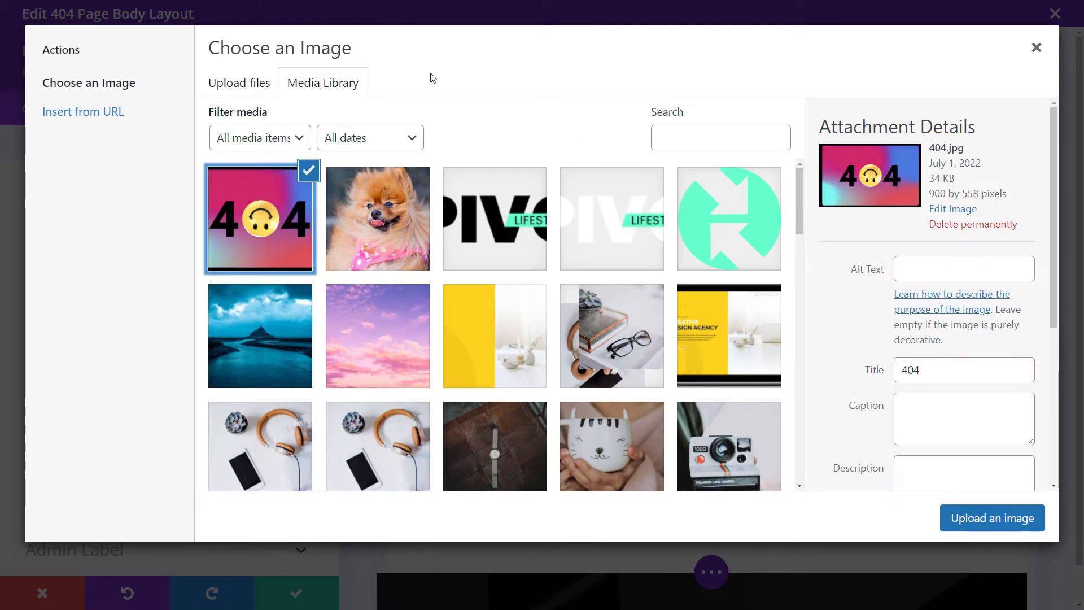
left_click(1016, 522)
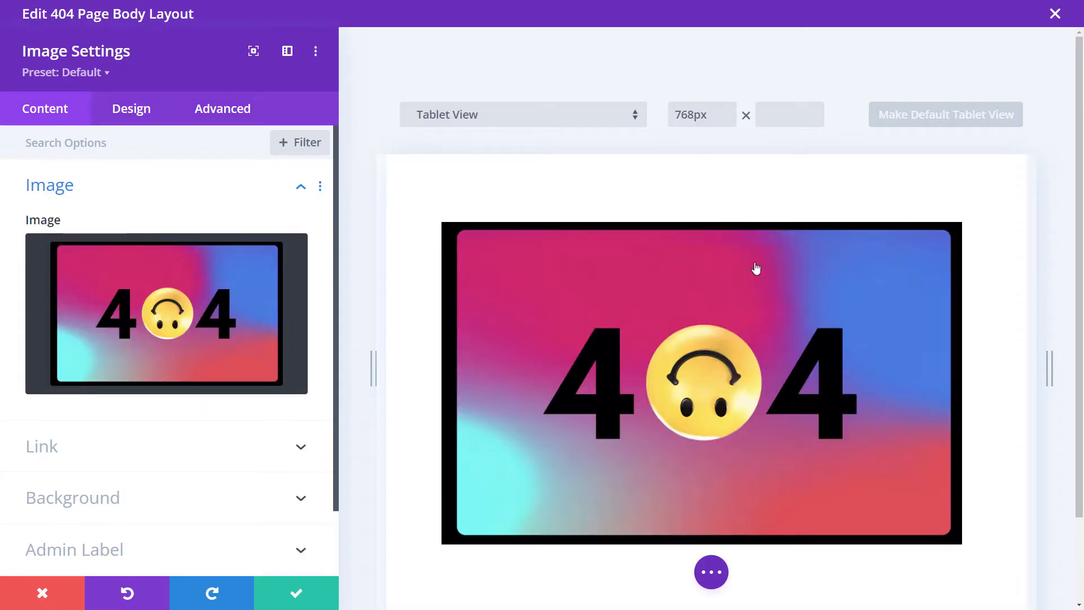
left_click(298, 593)
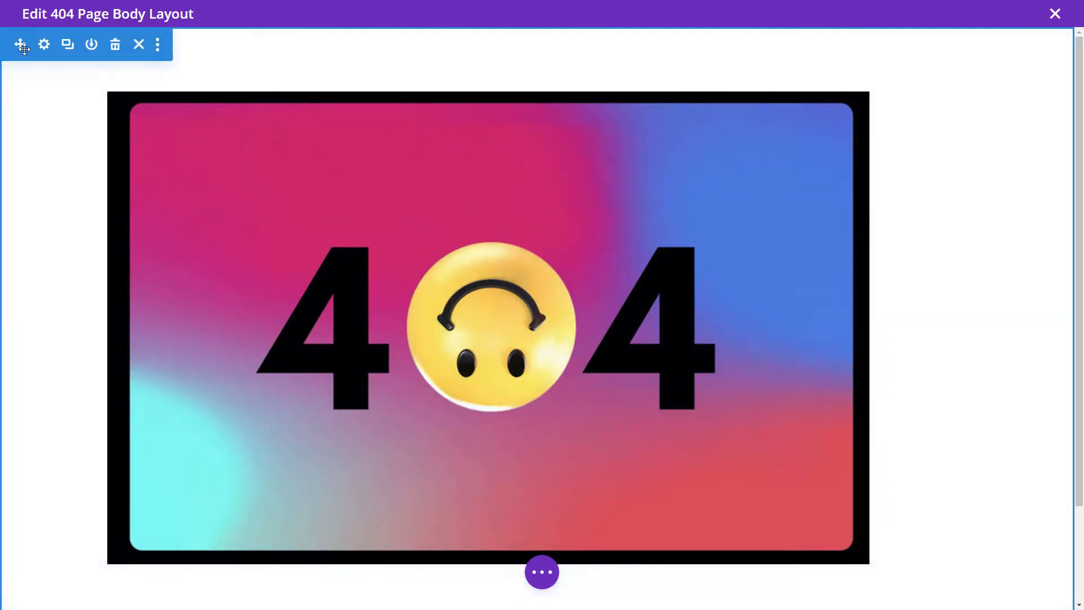
- Set the section's background color to black and save the section settings
left_click(42, 45)
left_click(129, 240)
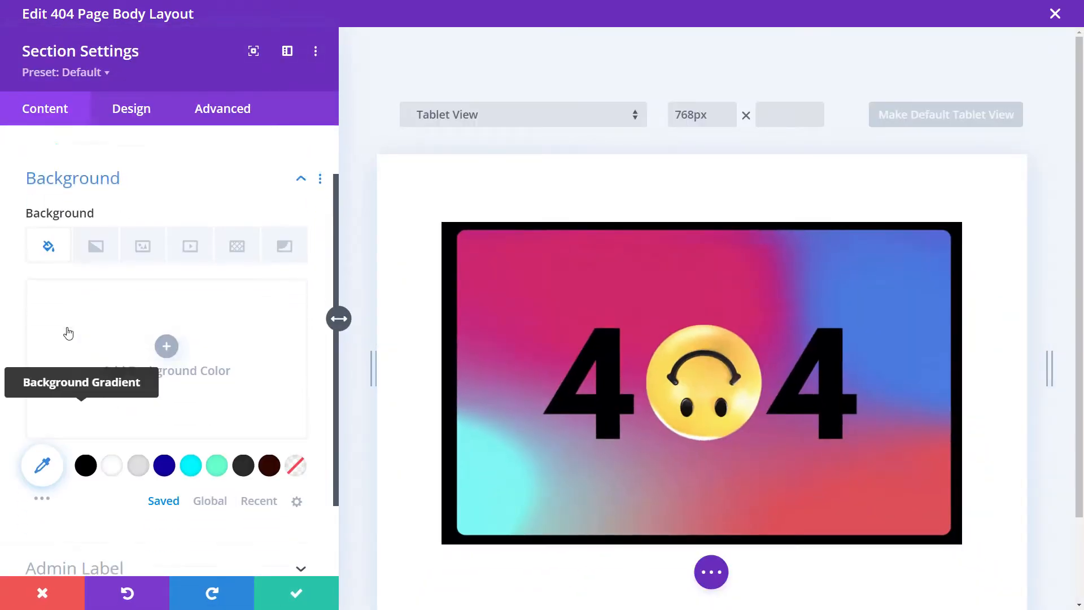
scroll(73, 384, "down", 1)
left_click(86, 436)
left_click(301, 590)
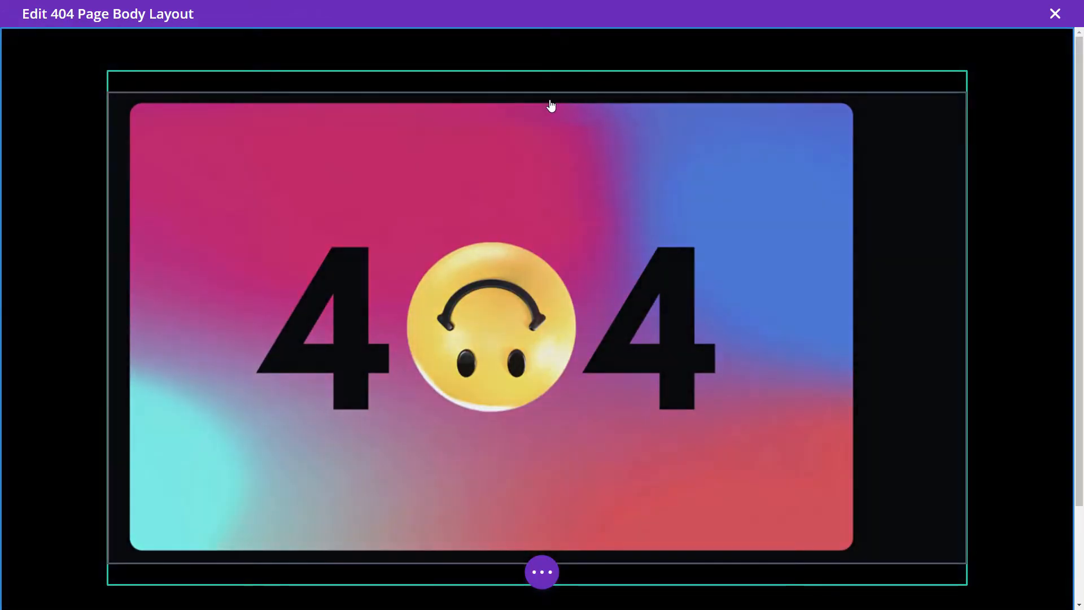
- Reduce the top and bottom padding of the section and its row so they fit closely around the 404 image
key("ctrl+minus")
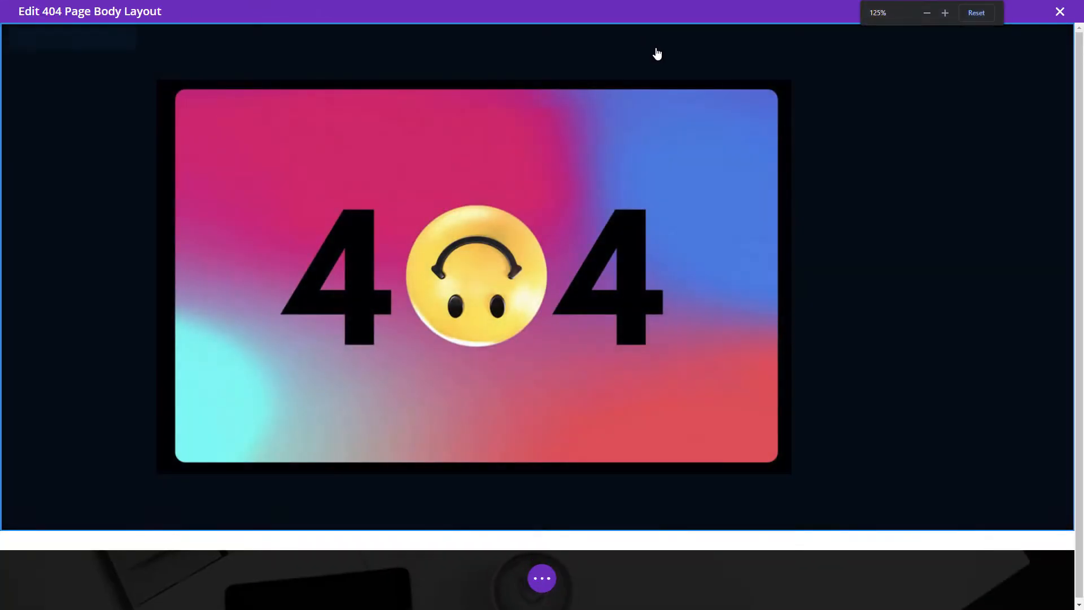
left_click_drag(682, 34, 685, 4)
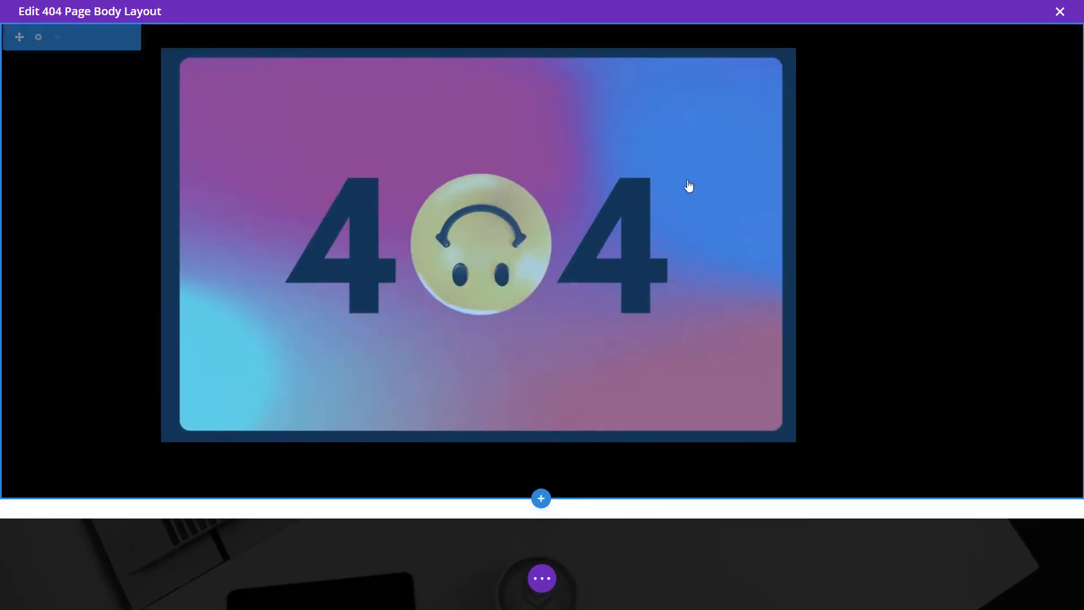
left_click_drag(643, 484, 653, 463)
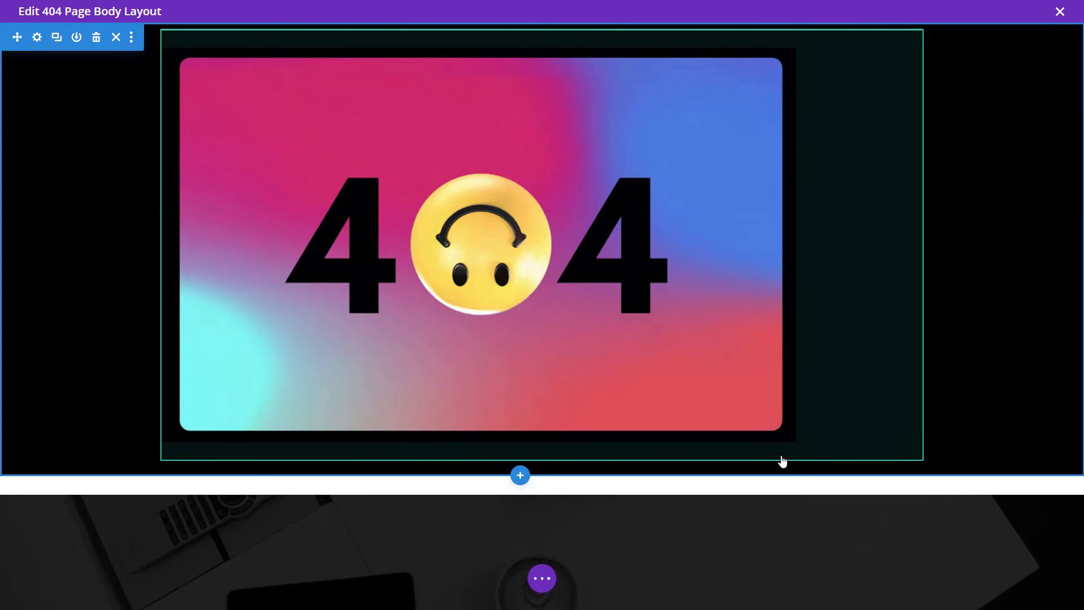
left_click_drag(730, 446, 733, 435)
left_click_drag(702, 41, 706, 28)
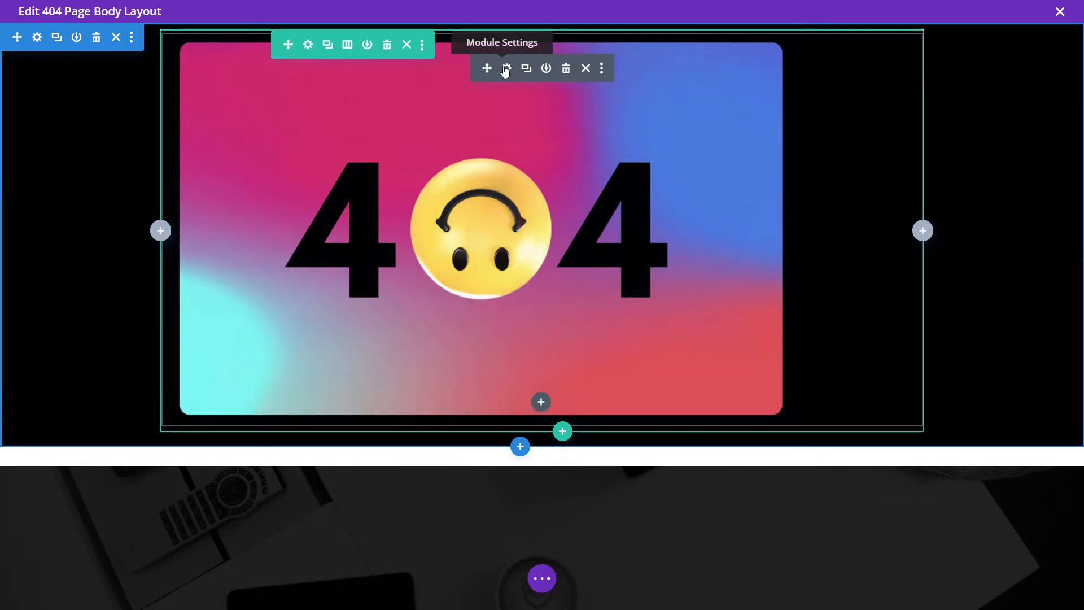
- Set the 404 image's Module Alignment to center in its sizing options and save the settings
left_click(506, 69)
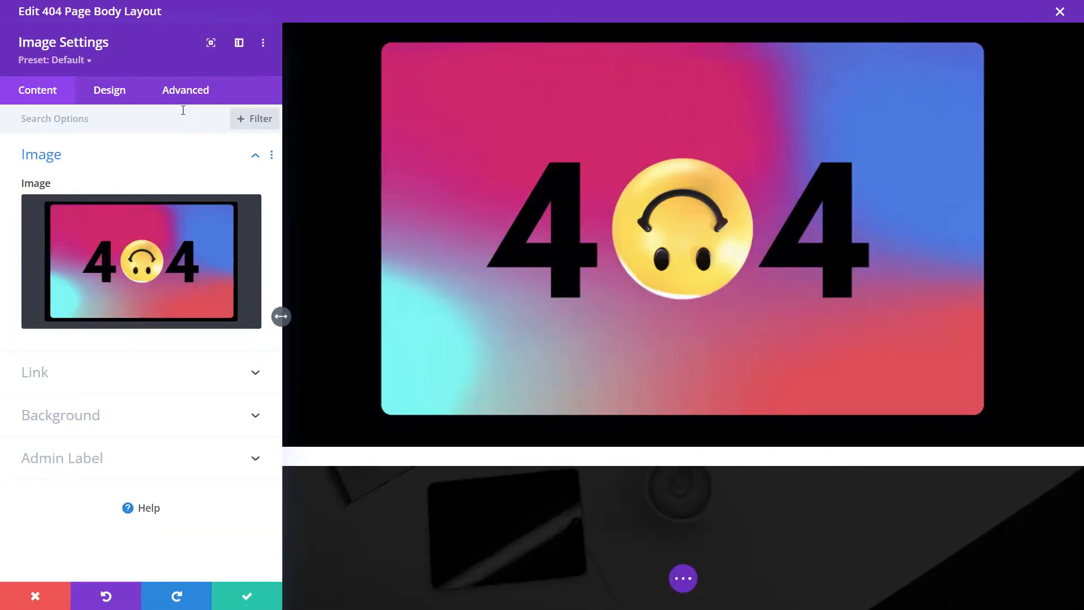
left_click(113, 95)
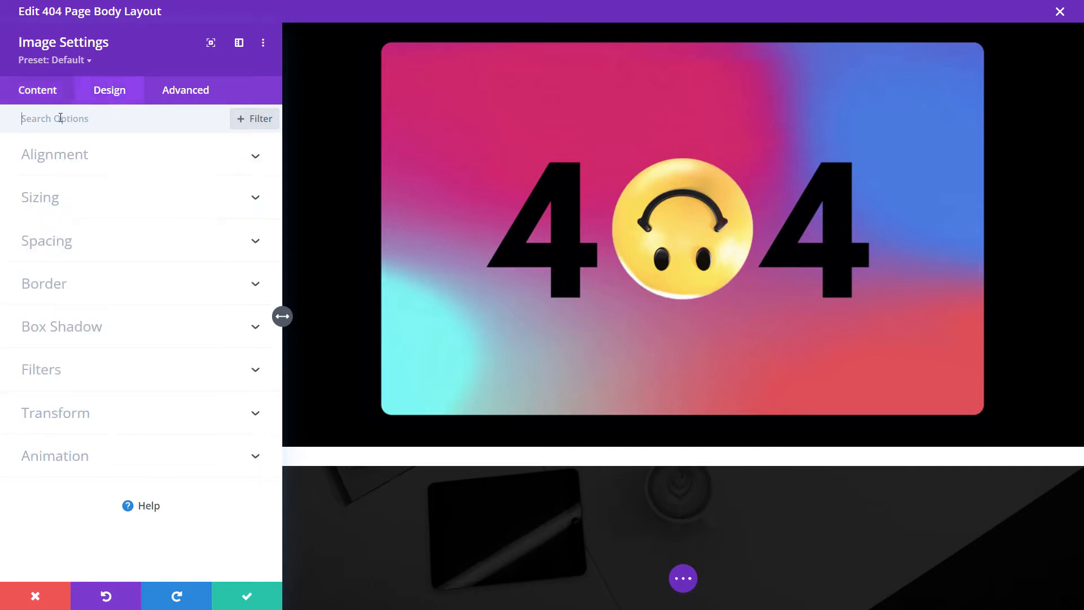
left_click(57, 205)
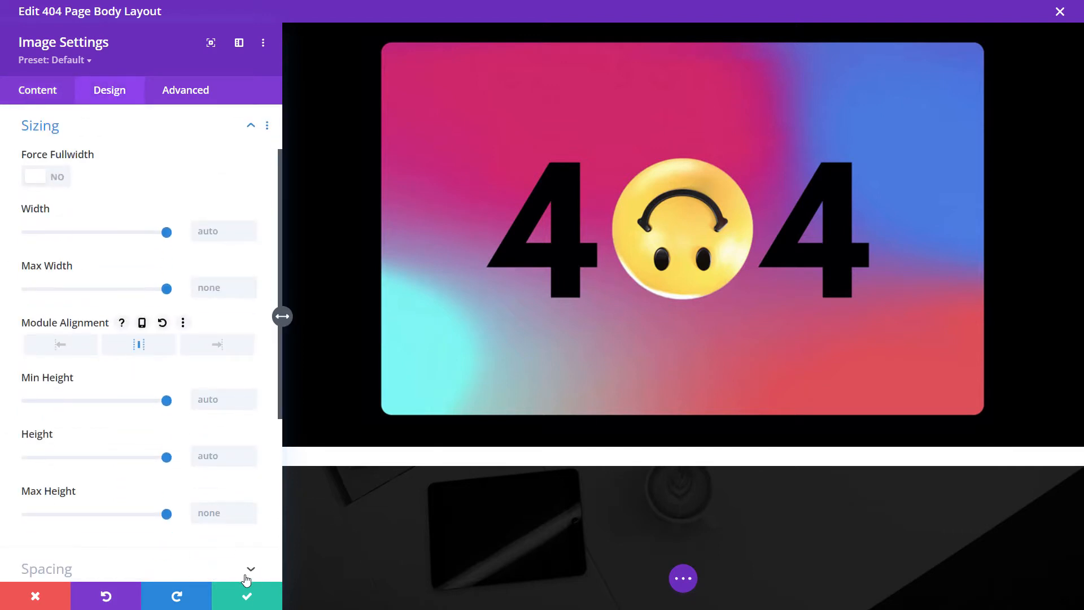
left_click(248, 594)
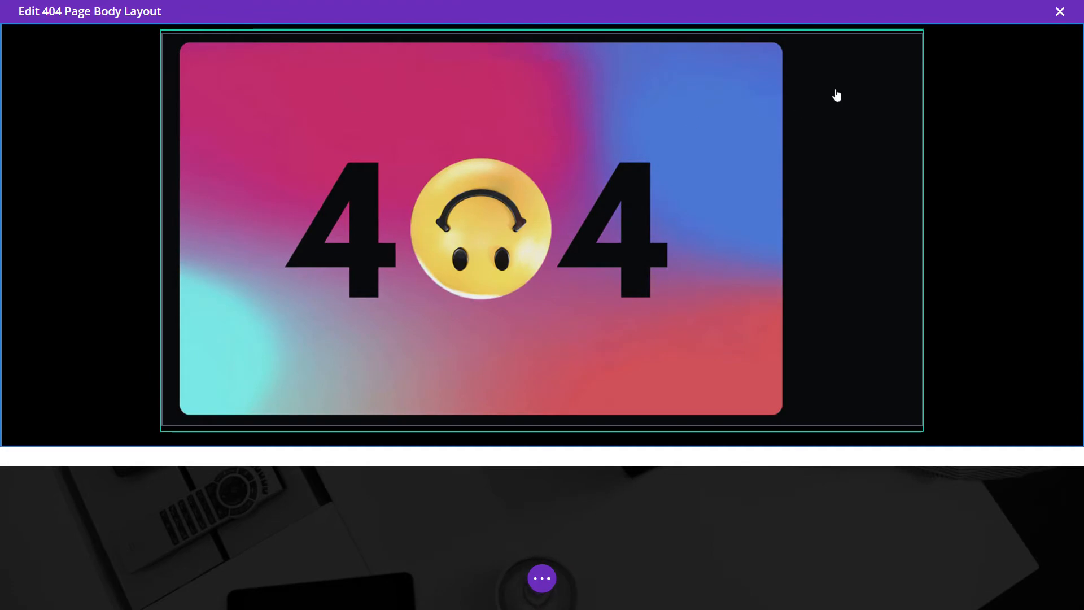
- Set the 404 image's Image Alignment to center and save the module settings
left_click(505, 68)
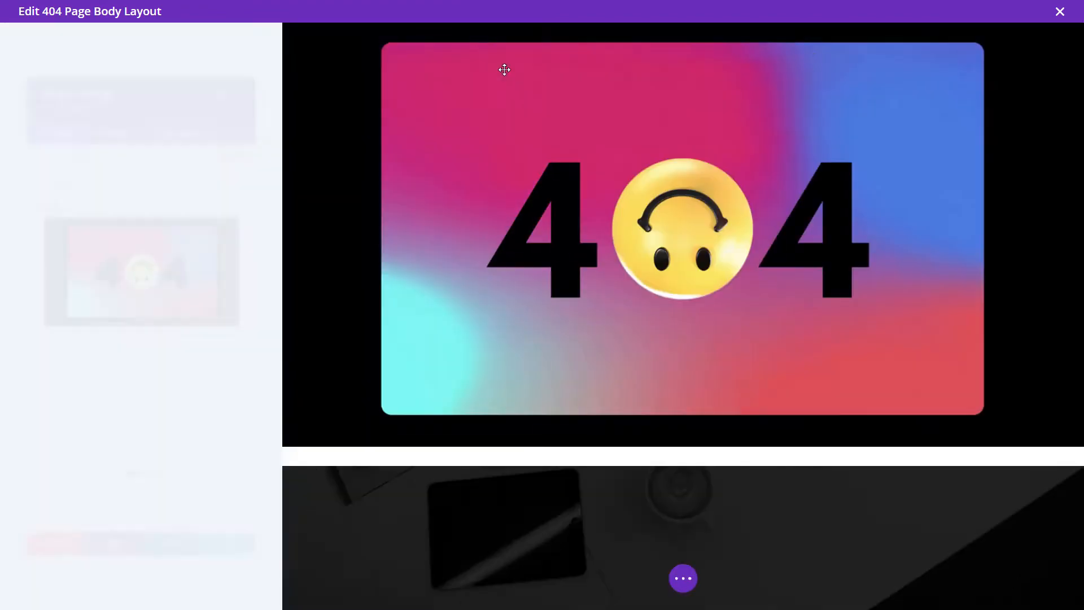
left_click(110, 93)
left_click(76, 170)
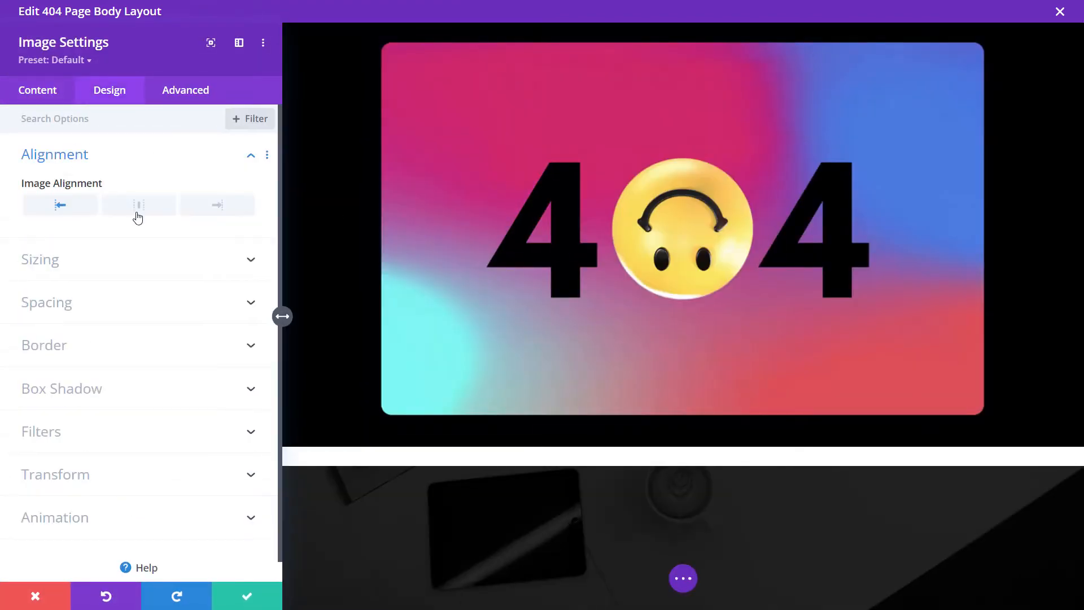
left_click(248, 593)
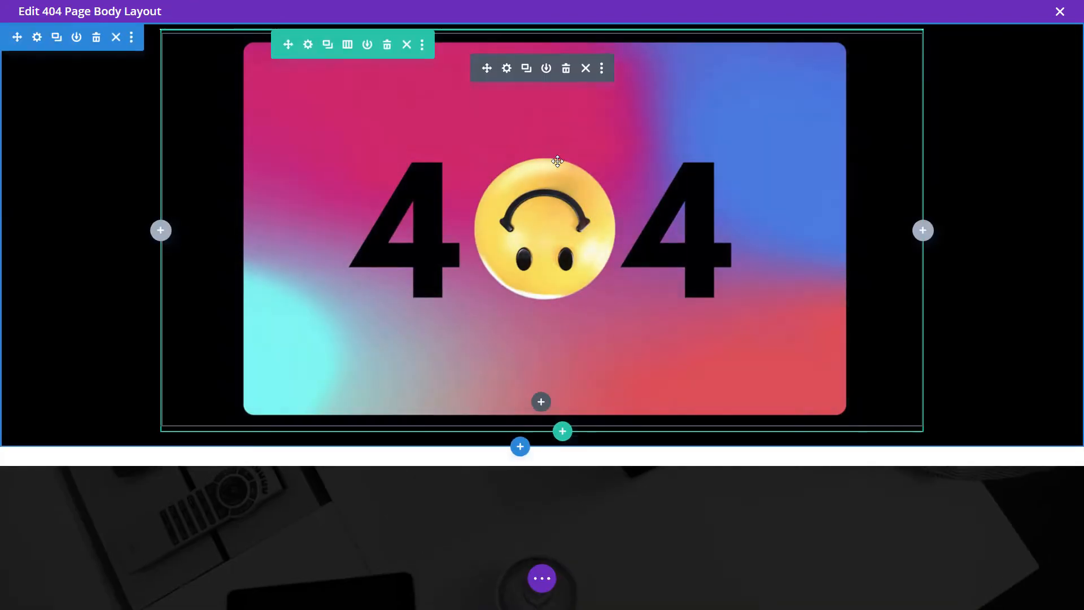
- Set the 404 image's width to 600px in its sizing options and save the module settings
left_click(503, 67)
left_click(108, 94)
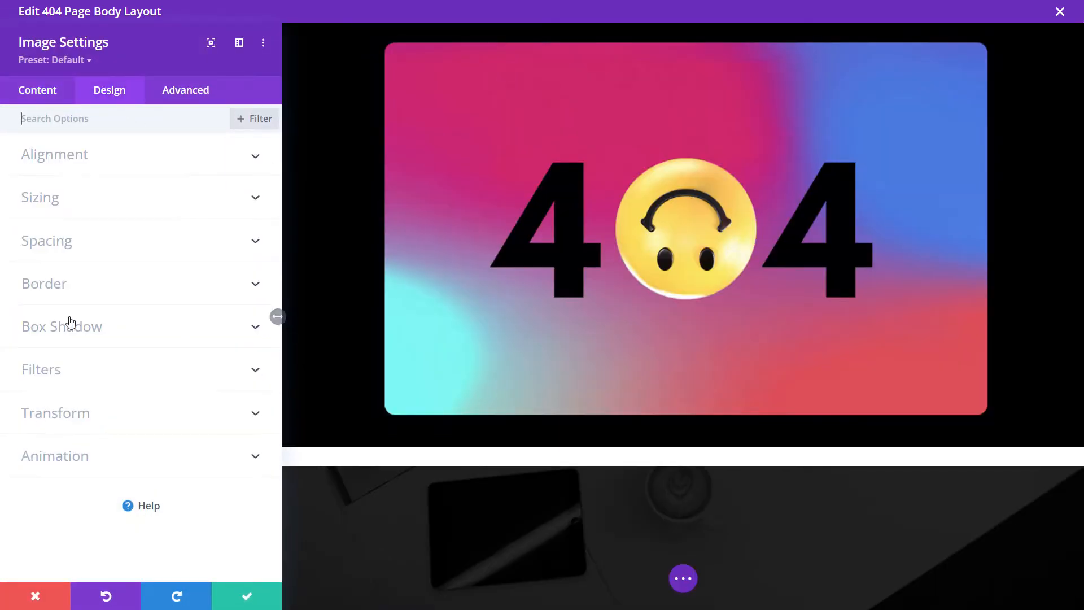
left_click(58, 198)
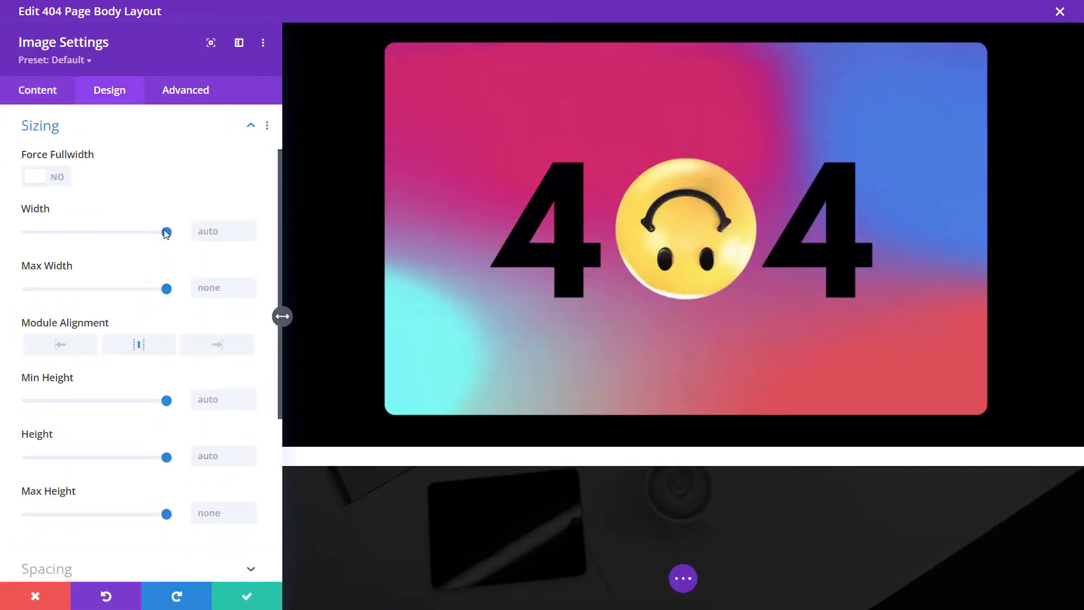
left_click_drag(158, 236, 115, 238)
left_click_drag(226, 232, 127, 236)
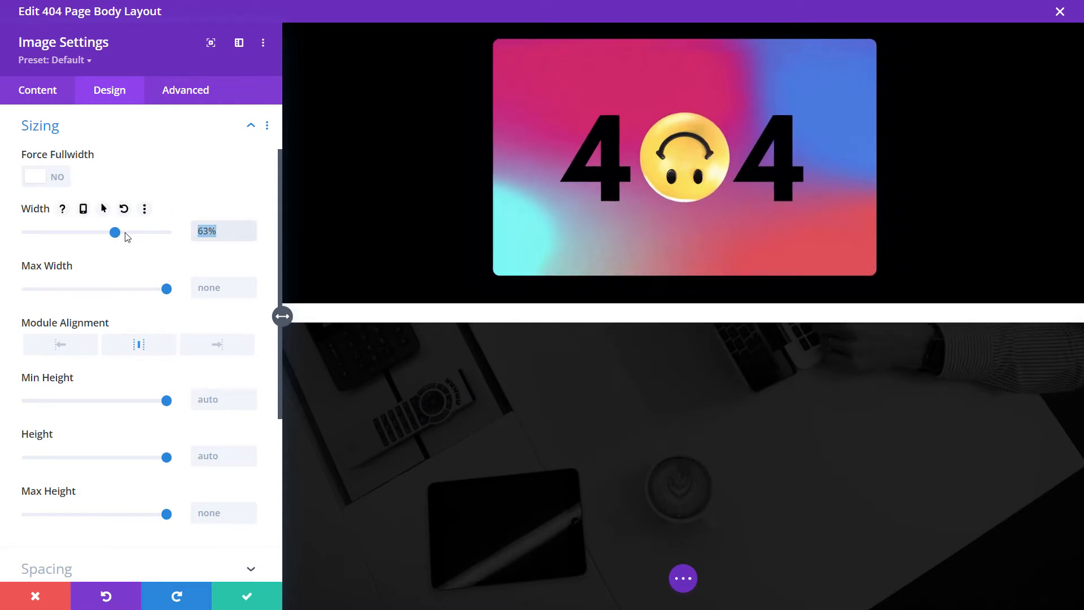
key("Return")
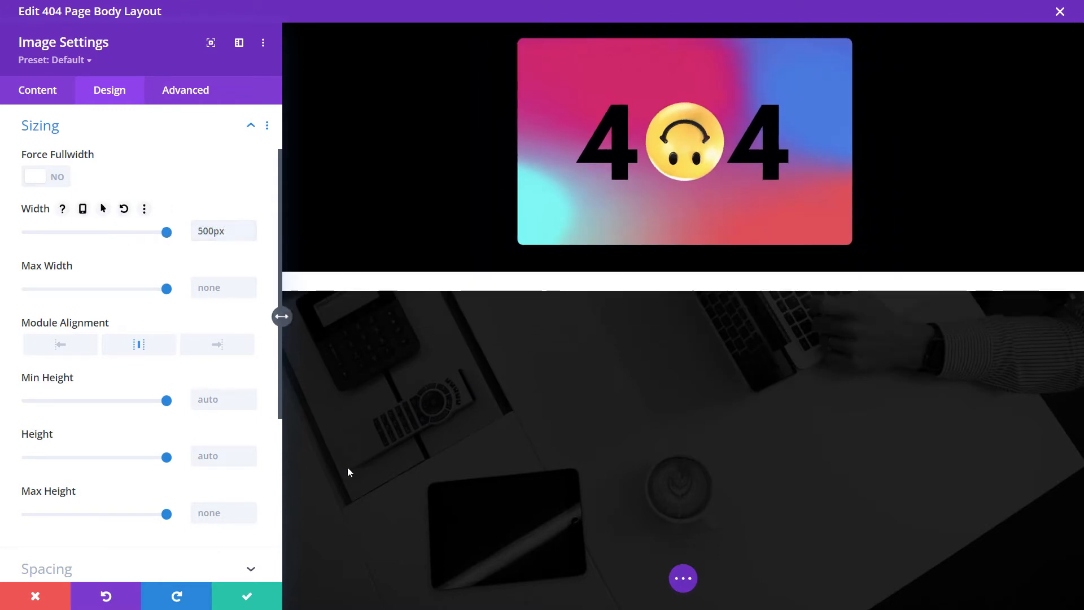
left_click_drag(206, 233, 198, 235)
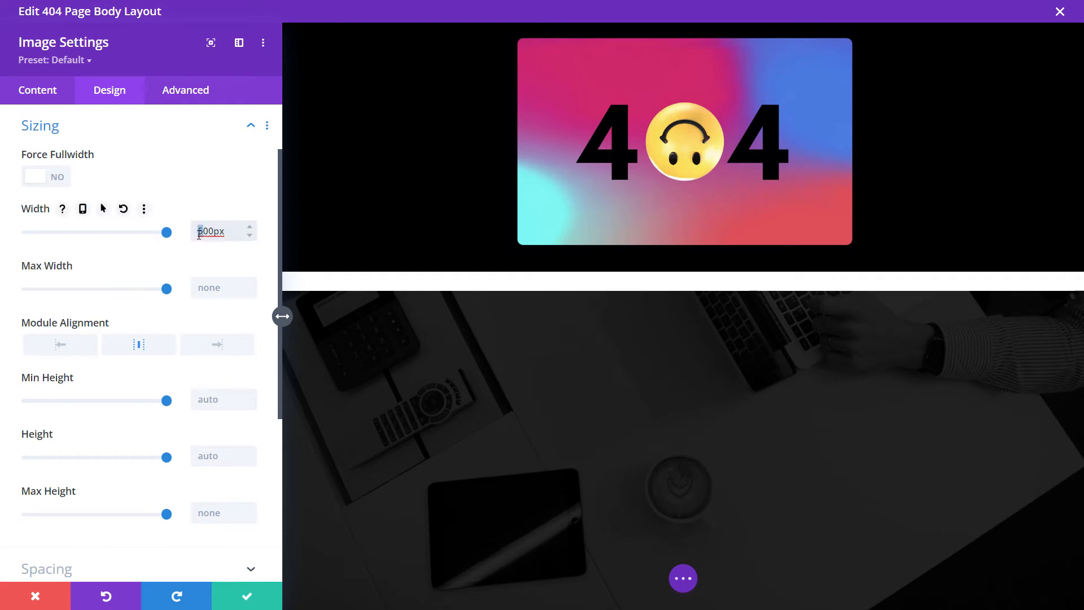
type("6")
left_click(257, 597)
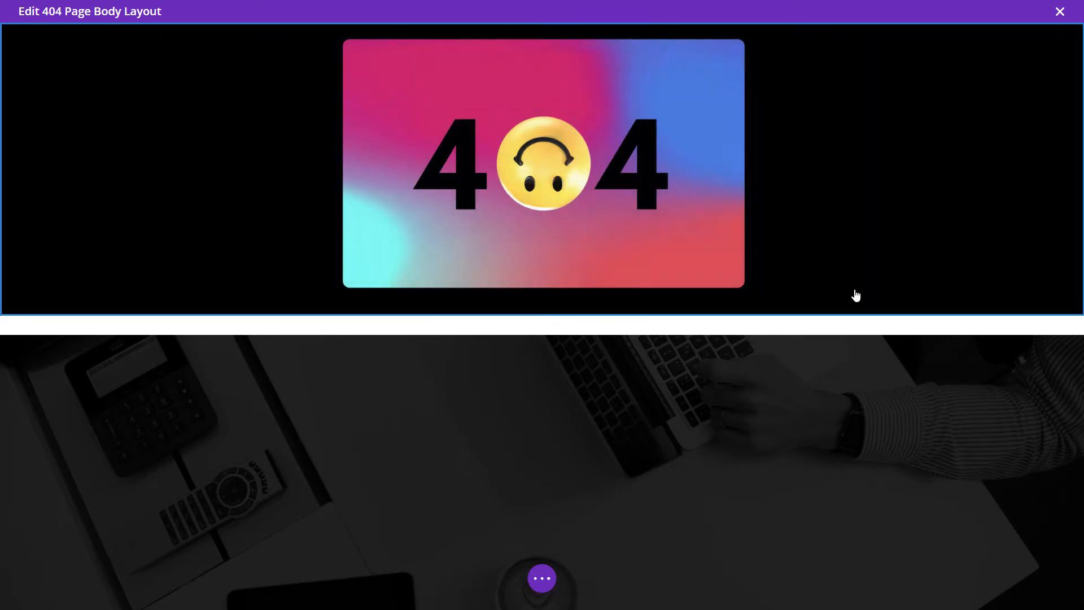
- Insert a regular section with a one-column row below the 404 image section and add a Text module to it
left_click(511, 322)
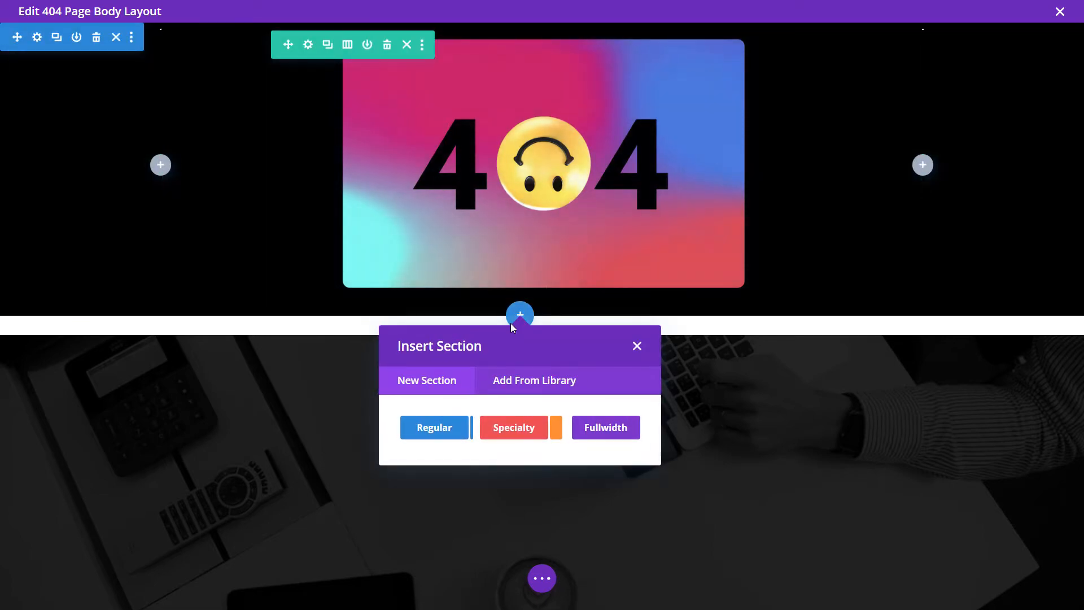
left_click(437, 428)
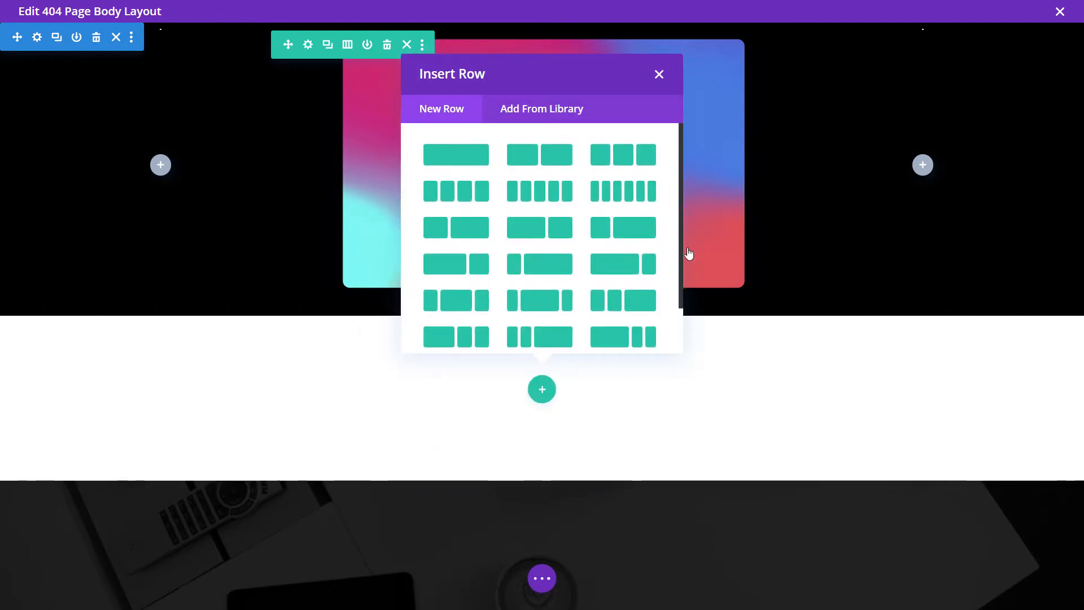
left_click(454, 158)
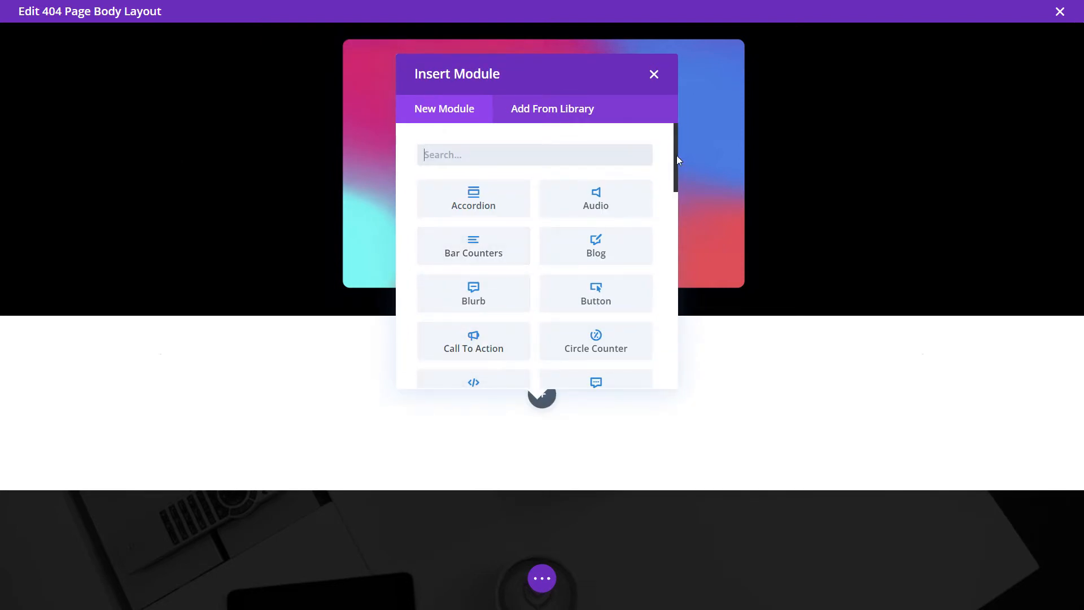
left_click_drag(676, 157, 675, 251)
scroll(515, 336, "down", 1)
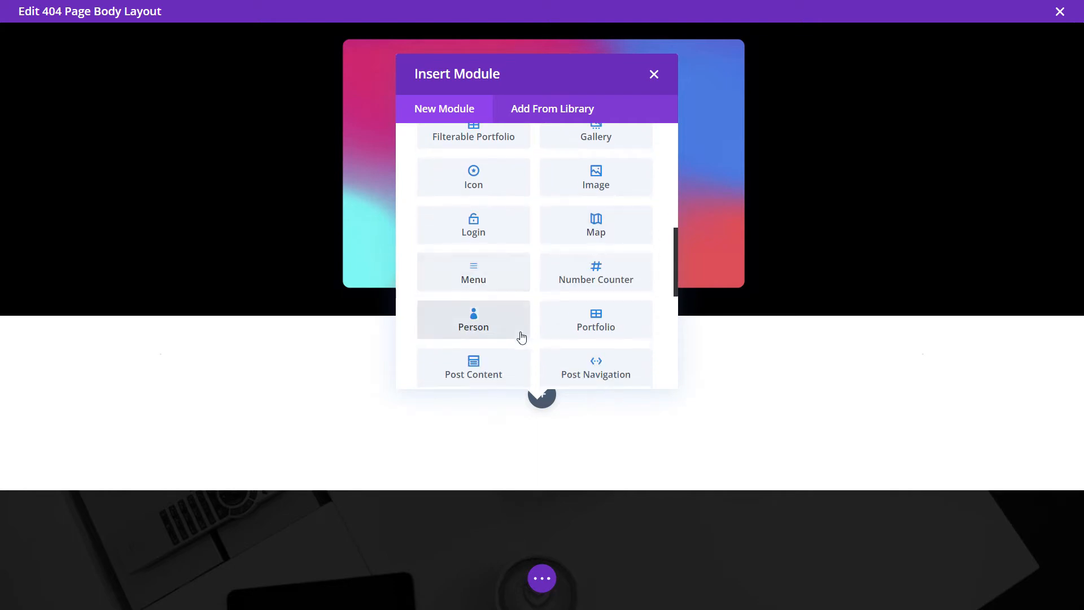
scroll(534, 338, "down", 4)
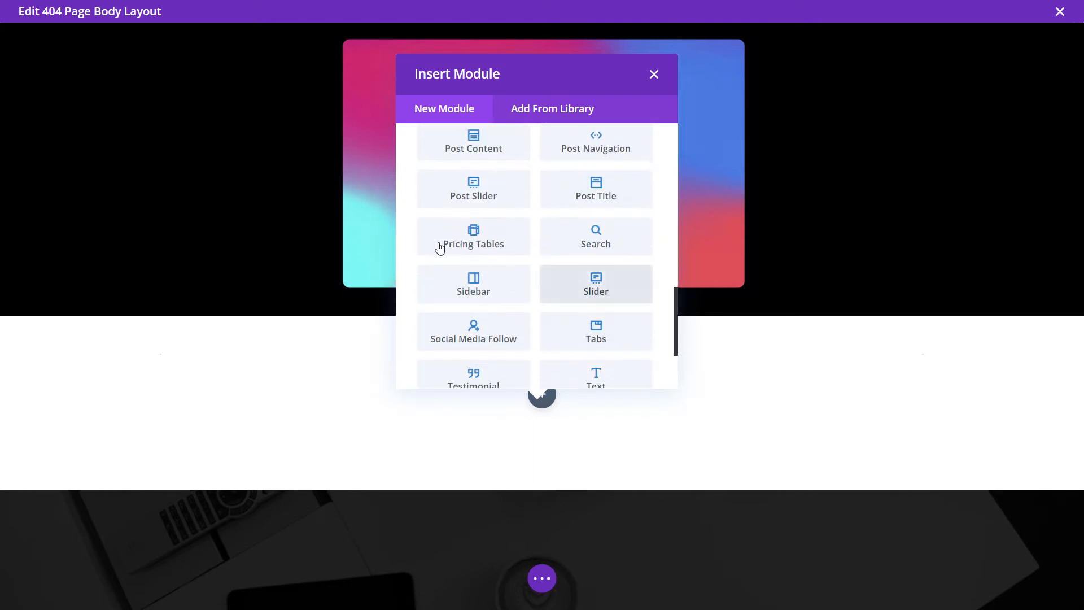
scroll(591, 324, "down", 1)
left_click(590, 339)
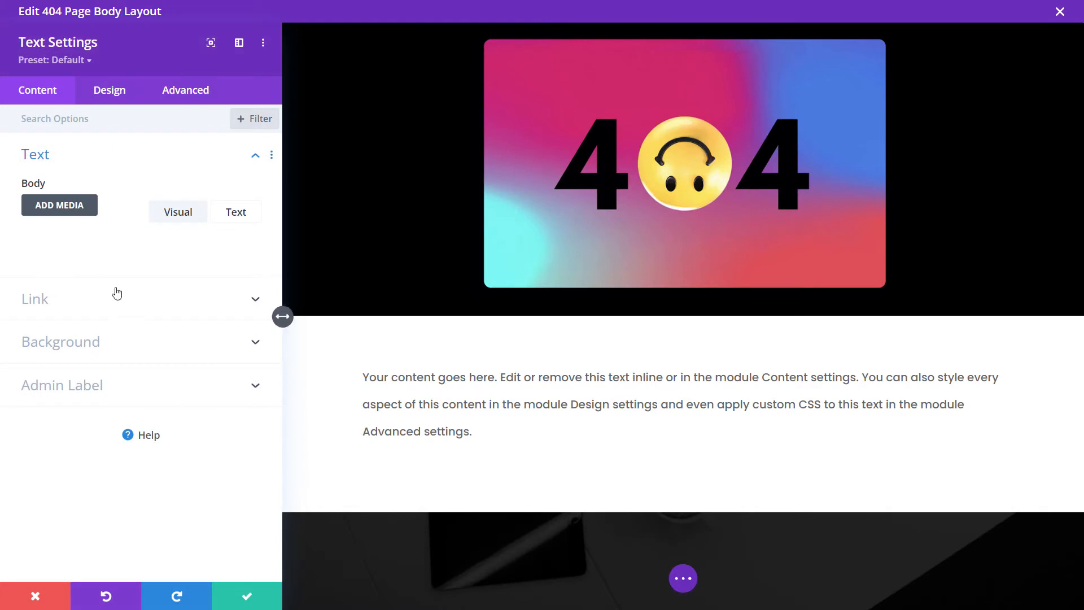
- Replace the placeholder body text with "You look a little lost!" and a second paragraph "The page you are after is not hear."
left_click(191, 428)
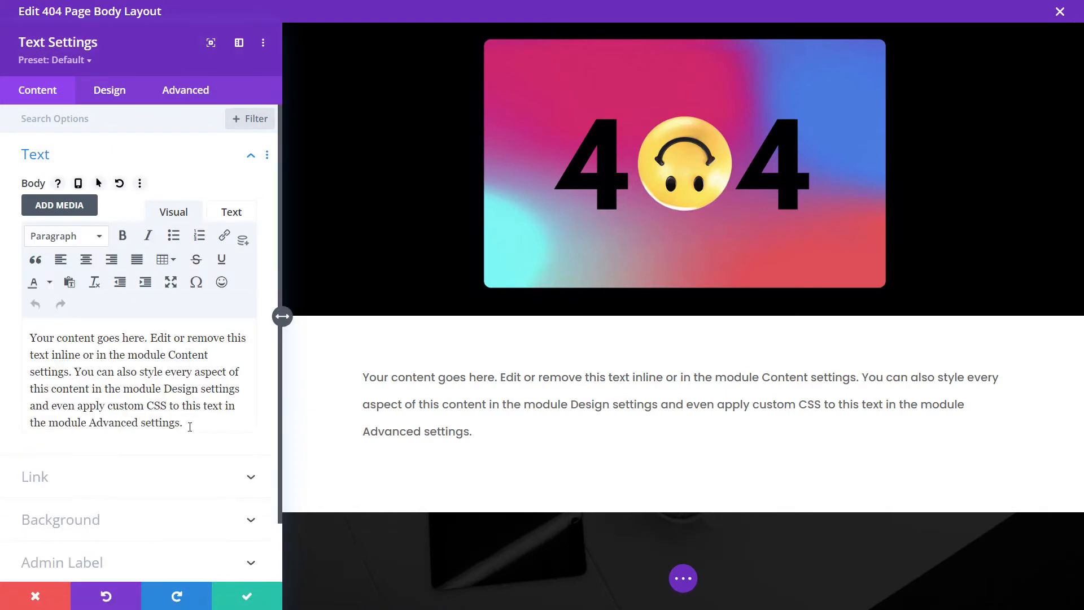
key("ctrl+a")
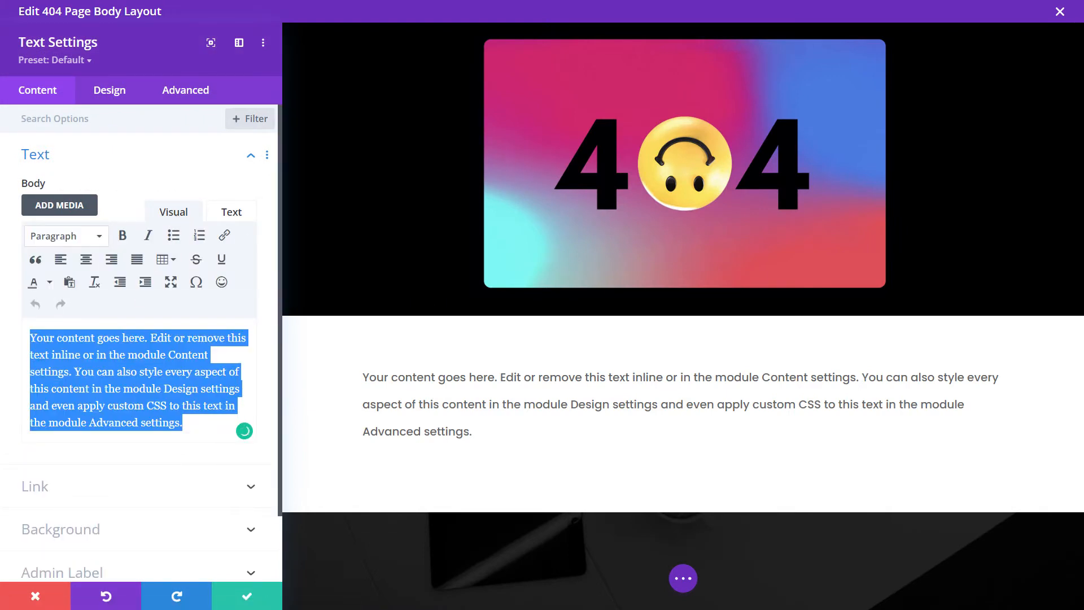
type("You look a little lost!")
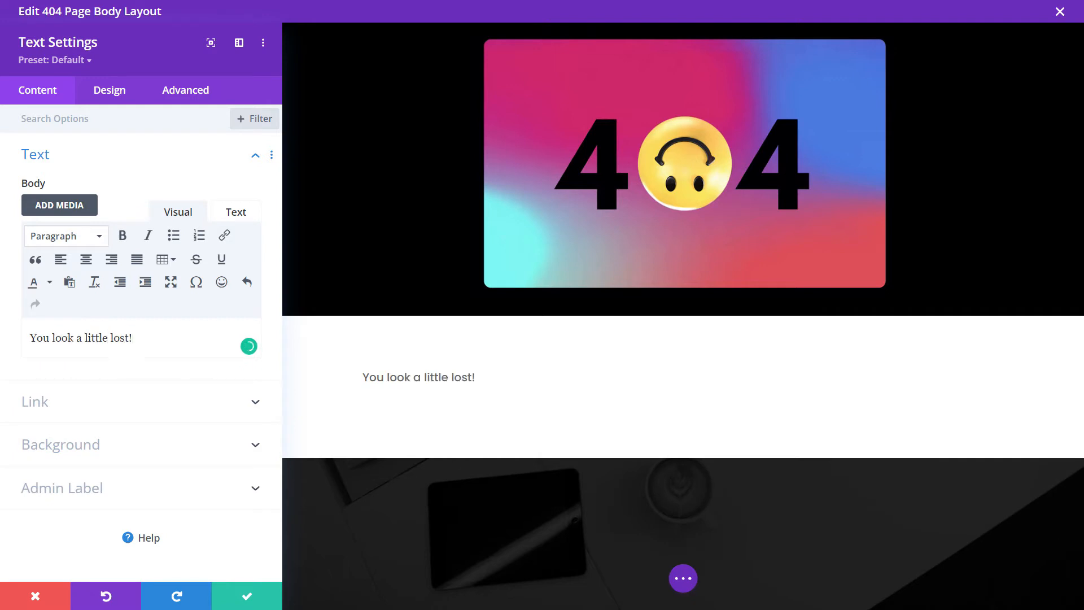
key("Return")
type("The page you are after is not")
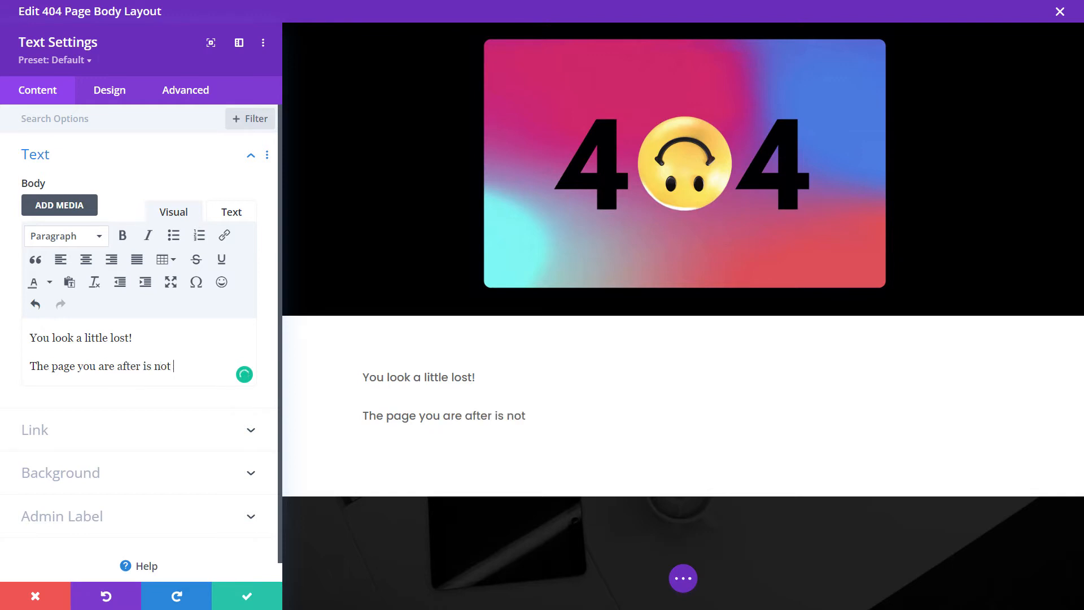
type(".")
- Format the line "You look a little lost!" as Heading 2
left_click_drag(136, 337, 29, 337)
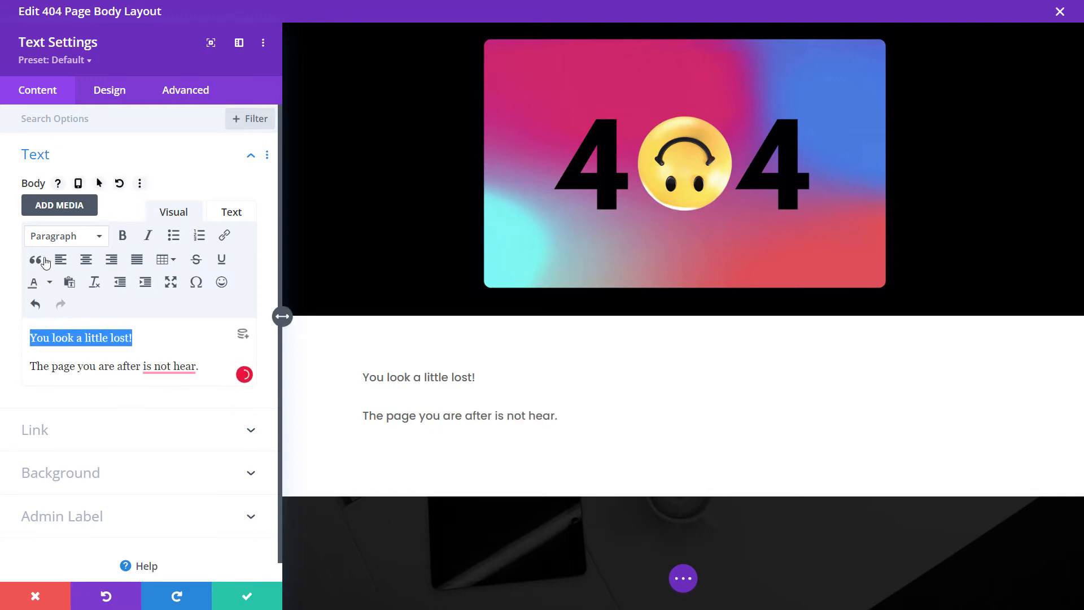
left_click(40, 241)
left_click(82, 551)
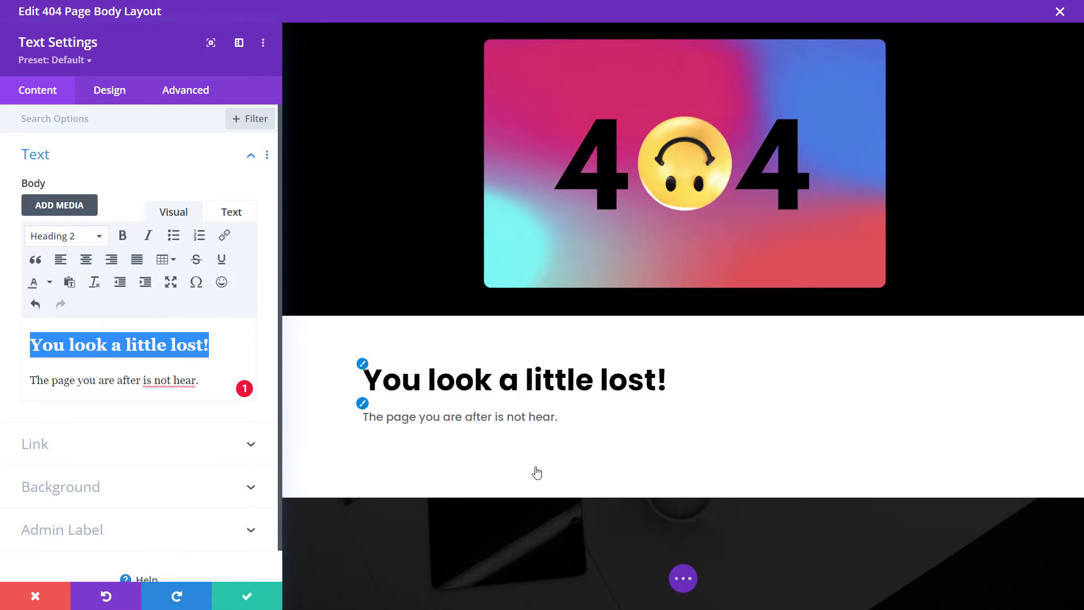
- Correct "hear" to "here" in the paragraph and add "Feel free to explore our website below to find what you are after!"
left_click(210, 345)
left_click(201, 380)
left_click(190, 379)
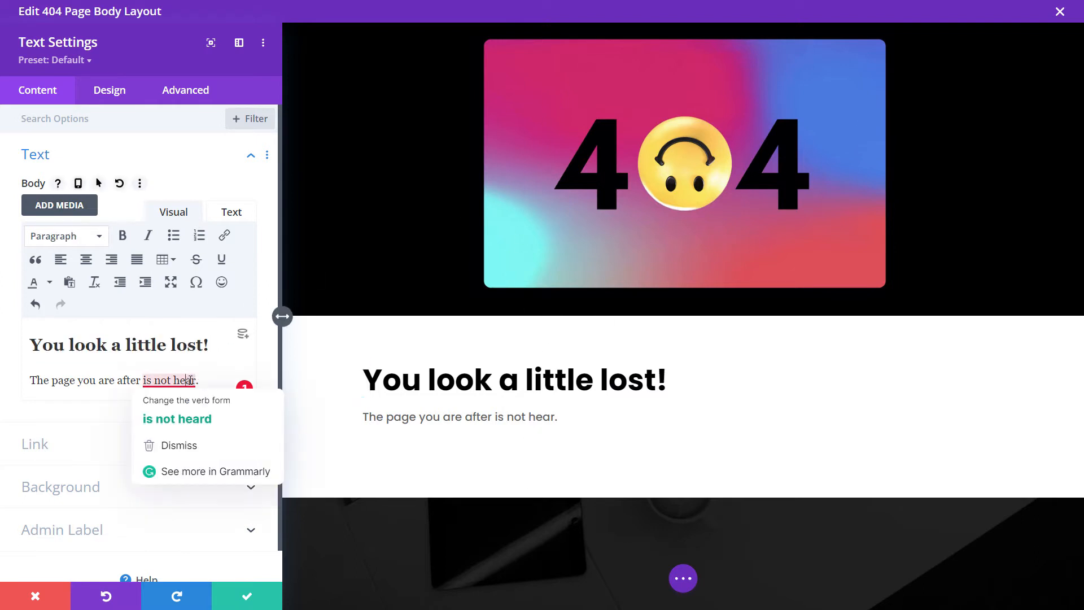
type("re")
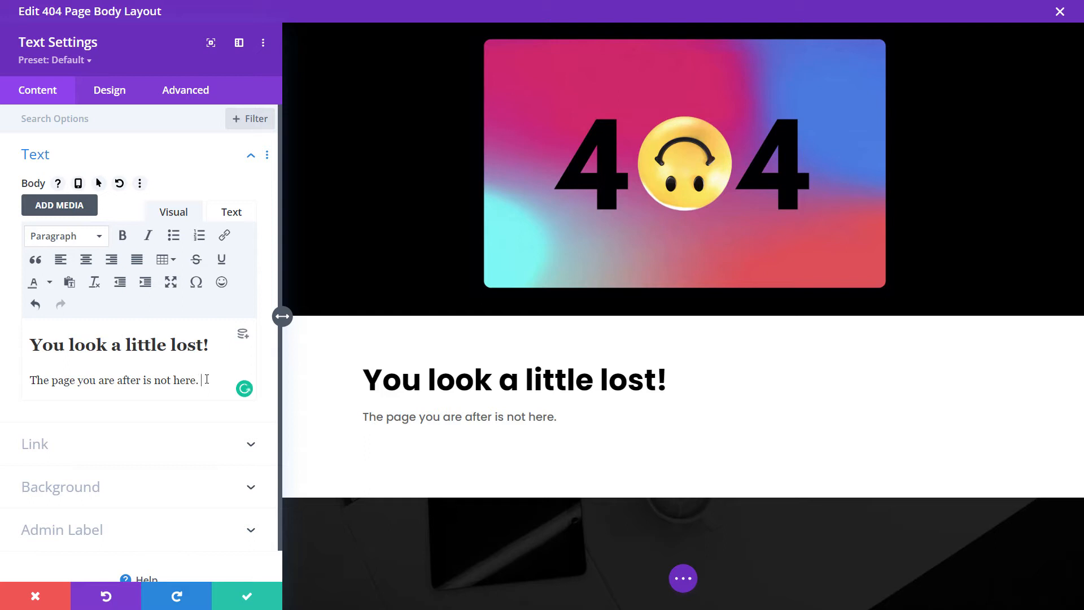
type("e to explore our website belo")
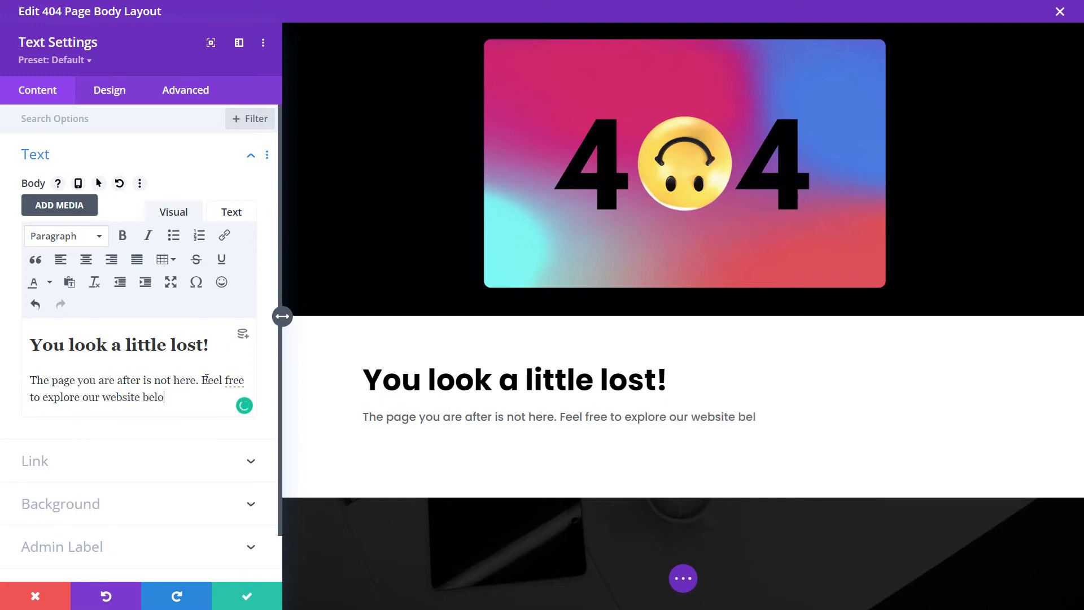
type("t you aRE F")
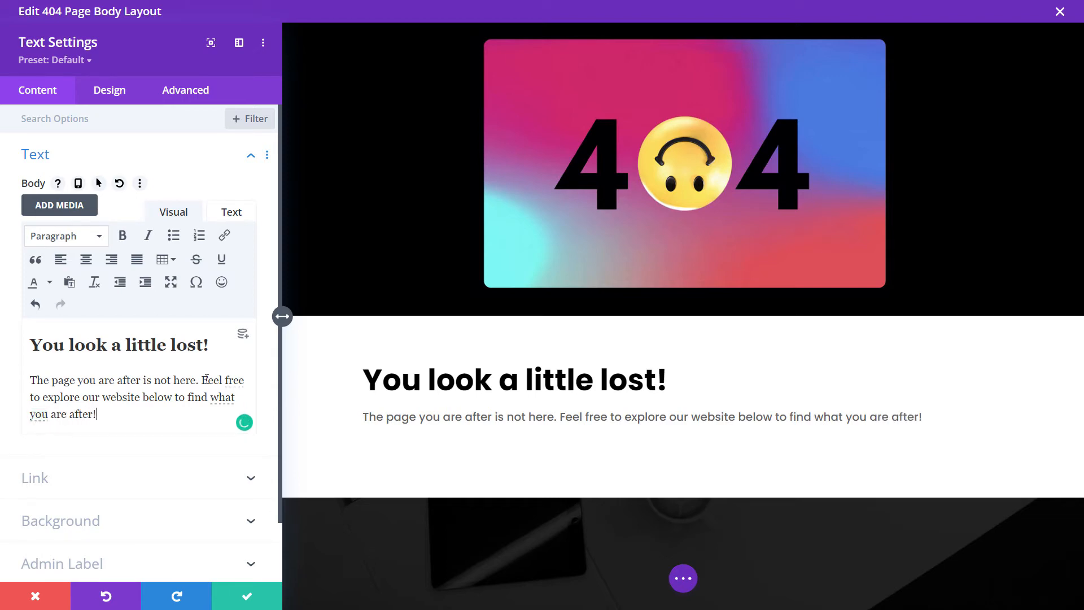
- Set the text module's alignment to center and its Text Color to Light, and save the settings
left_click(100, 91)
left_click(50, 153)
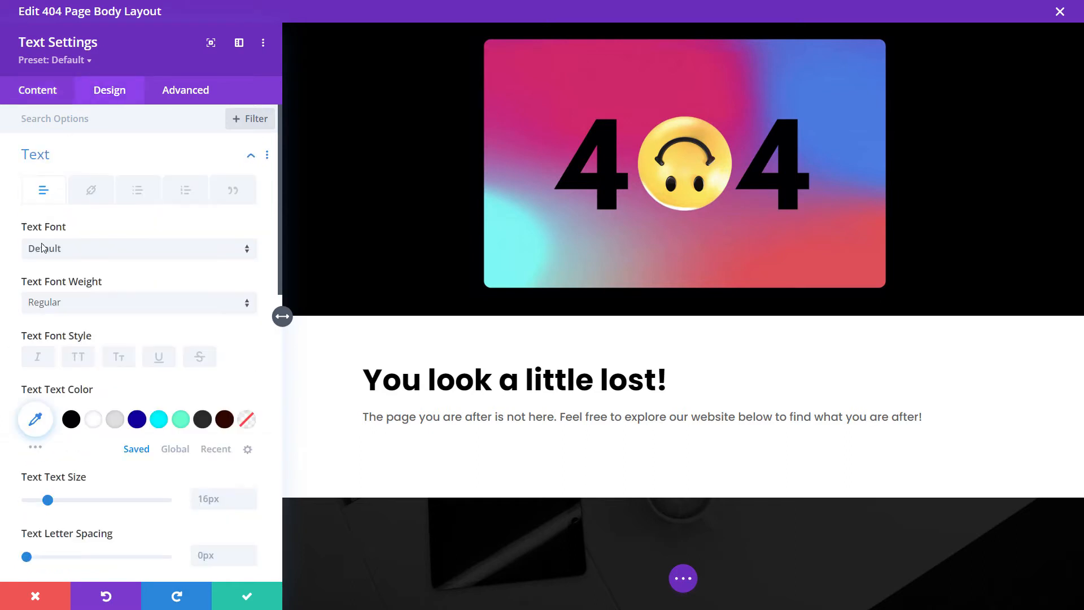
scroll(85, 382, "down", 7)
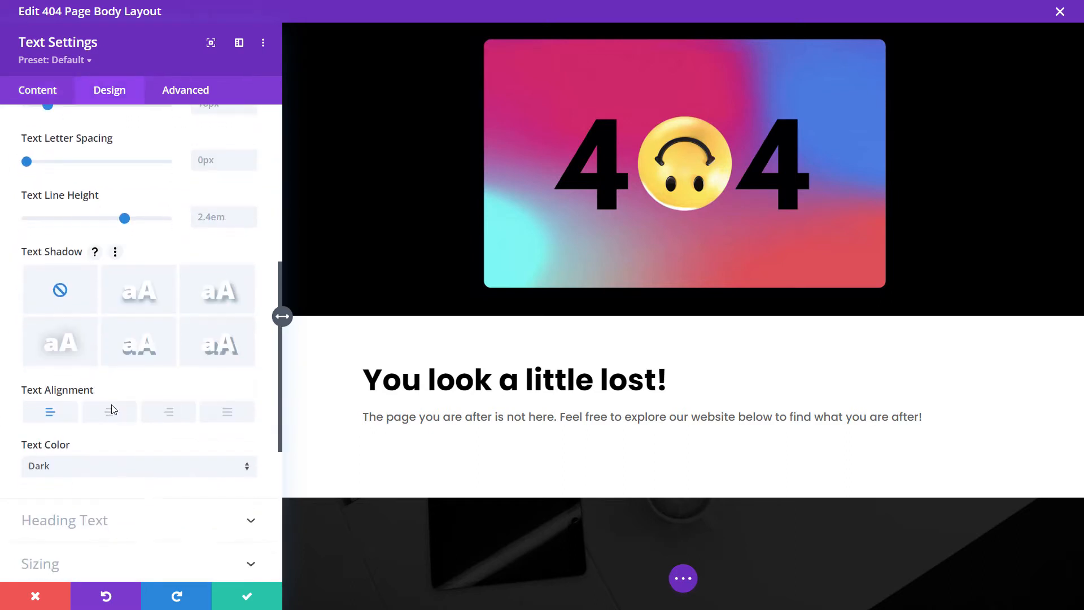
left_click(94, 464)
left_click(61, 483)
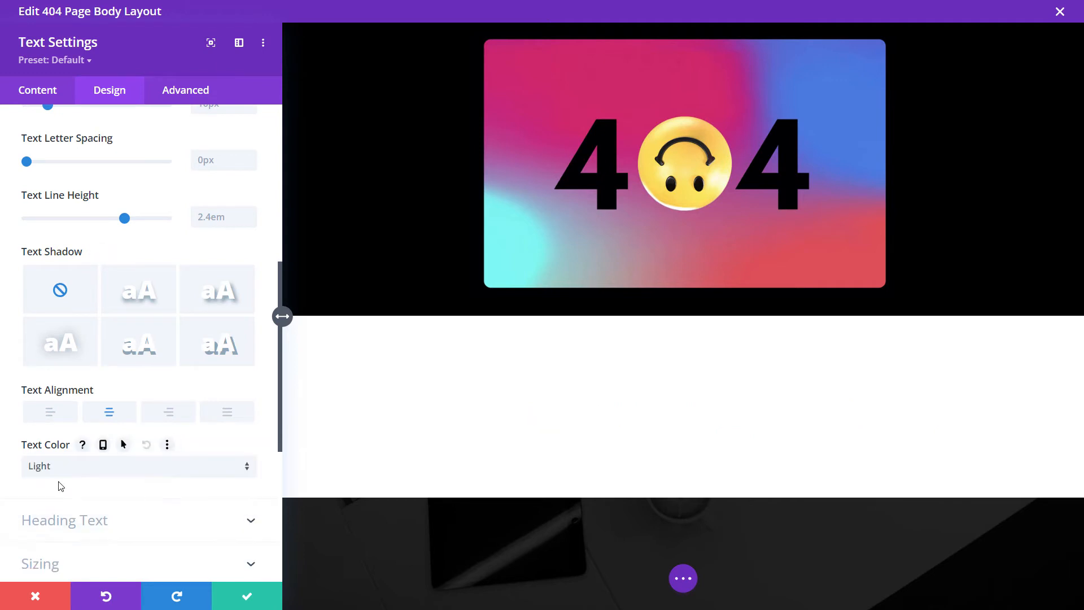
left_click(219, 591)
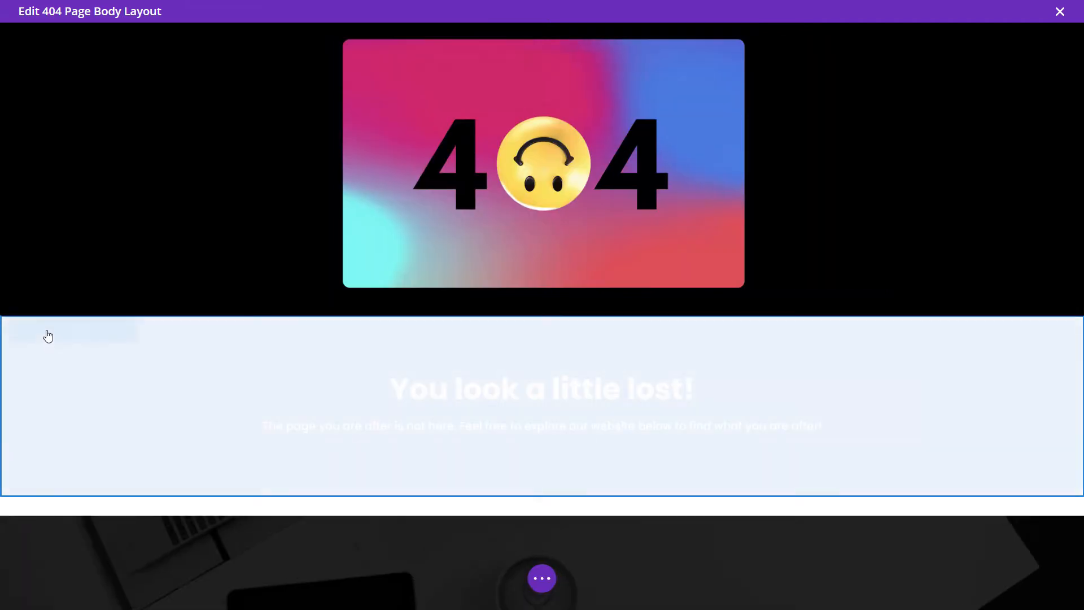
- Set the text section's background to a near-black shade darker than #2b2b2b, save it, and reduce the section's top padding
left_click(36, 331)
left_click(62, 219)
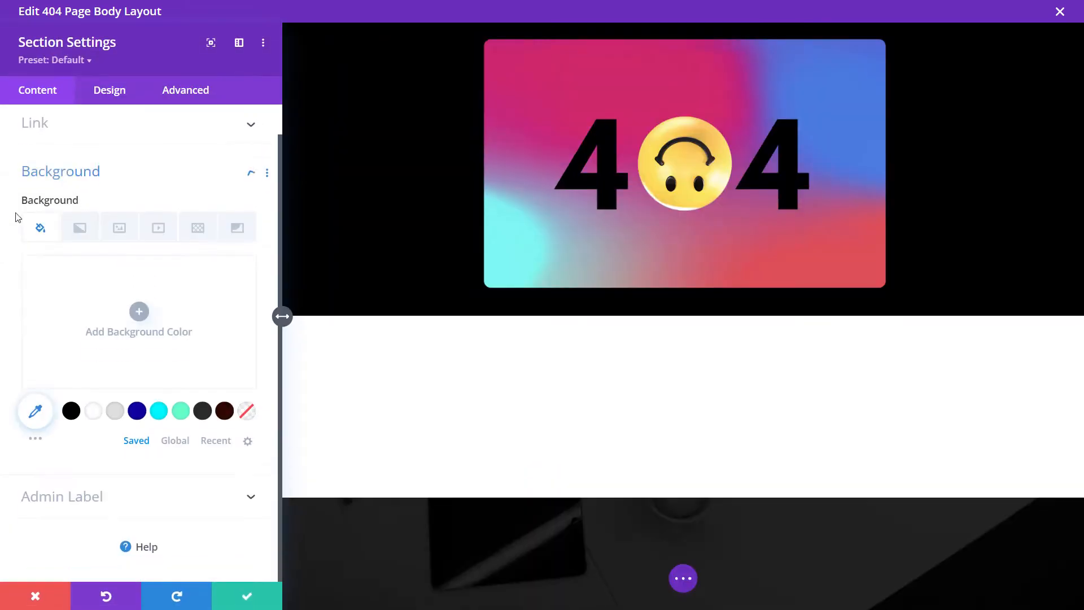
left_click(202, 411)
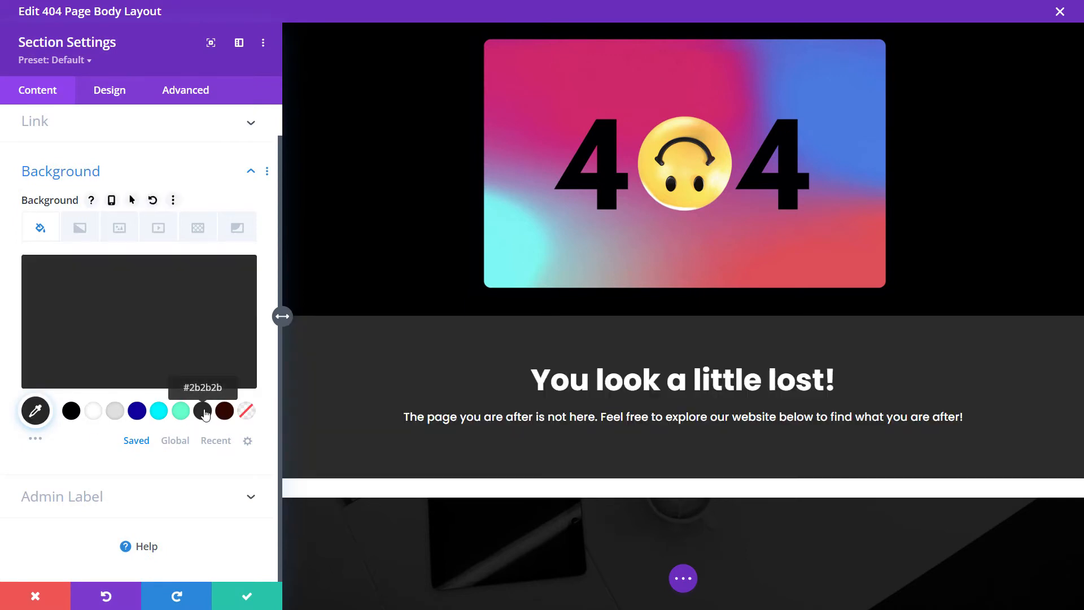
left_click(42, 315)
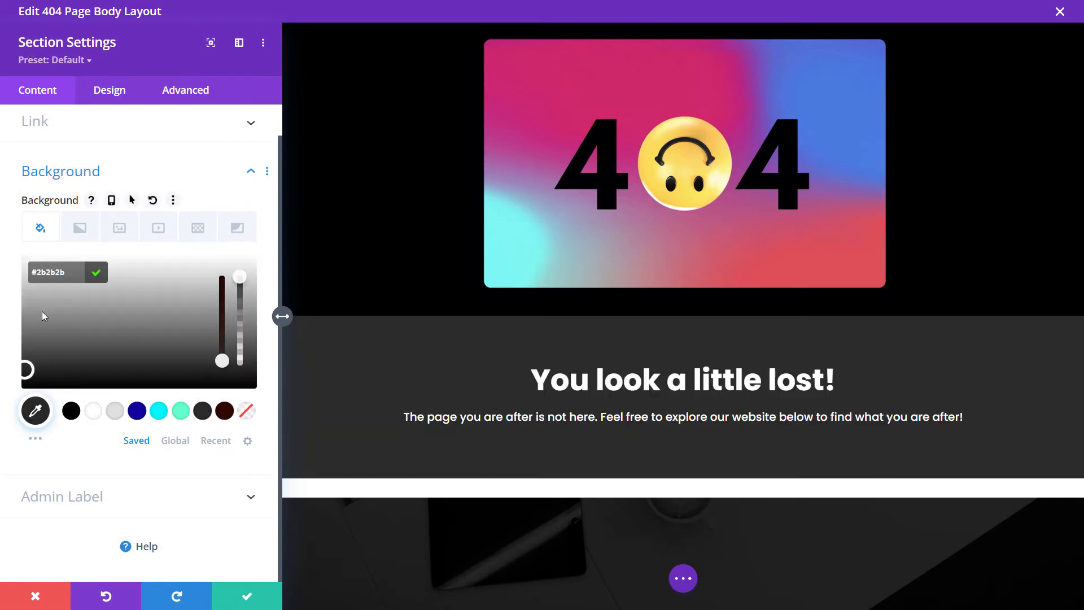
left_click_drag(28, 364, 26, 384)
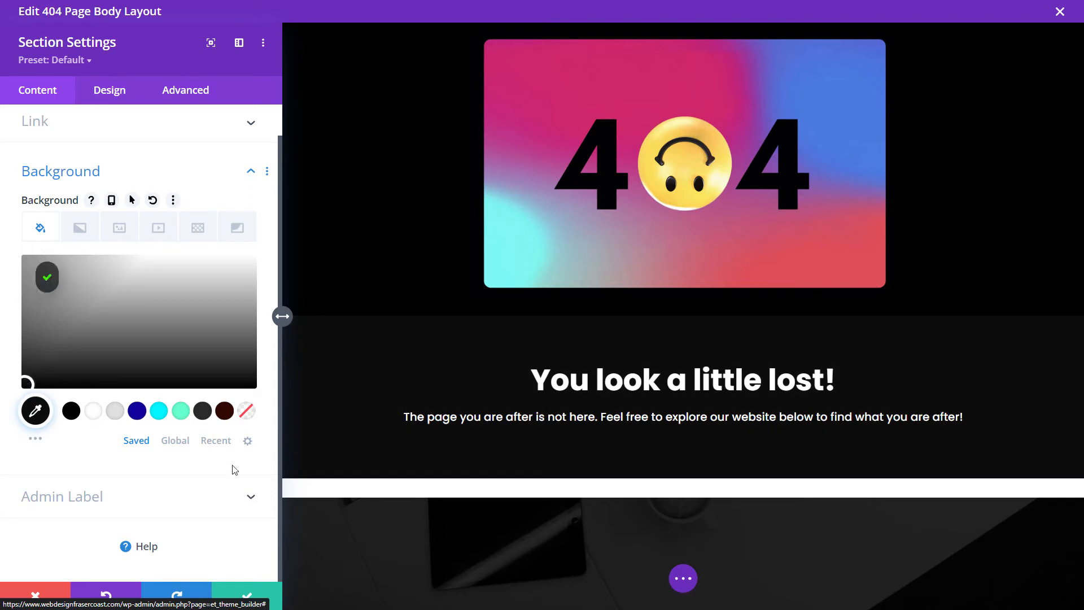
left_click(253, 598)
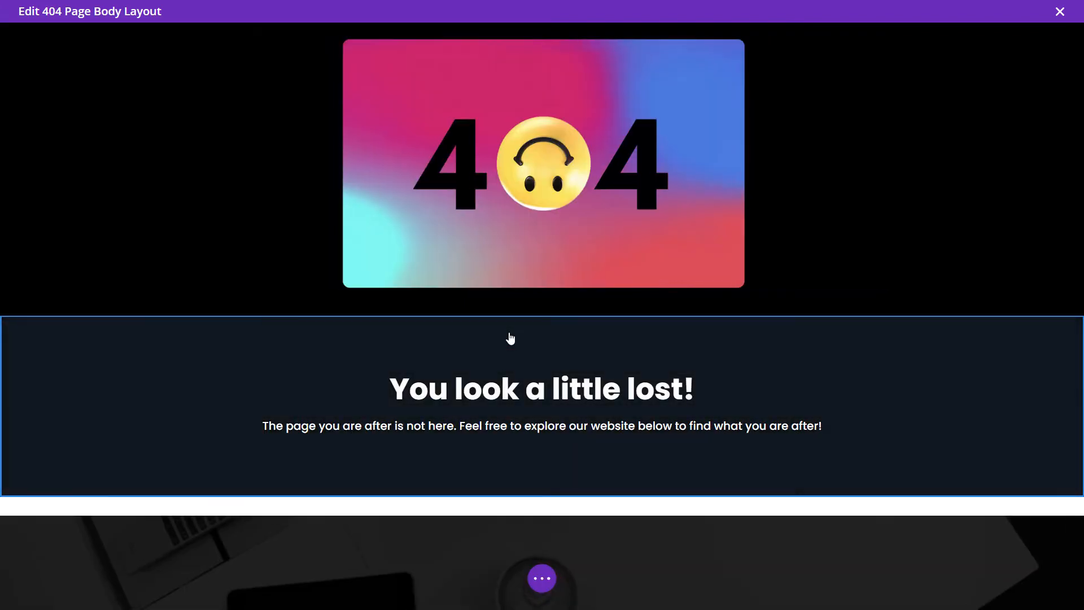
left_click_drag(509, 333, 514, 315)
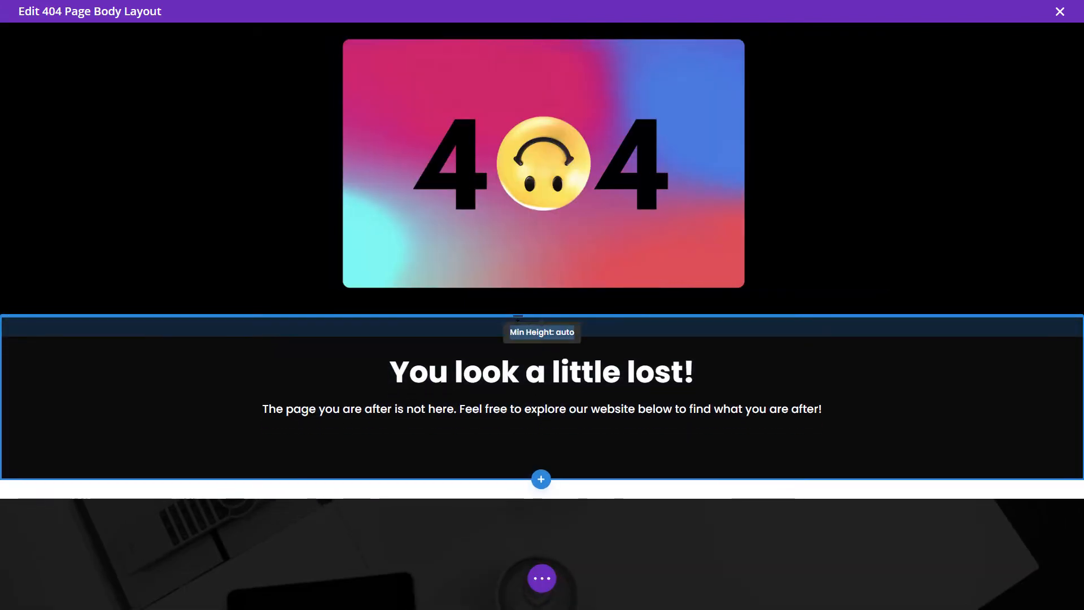
- Add a two-column row with a wider first column below the message text and insert a Search module into that column
left_click(543, 445)
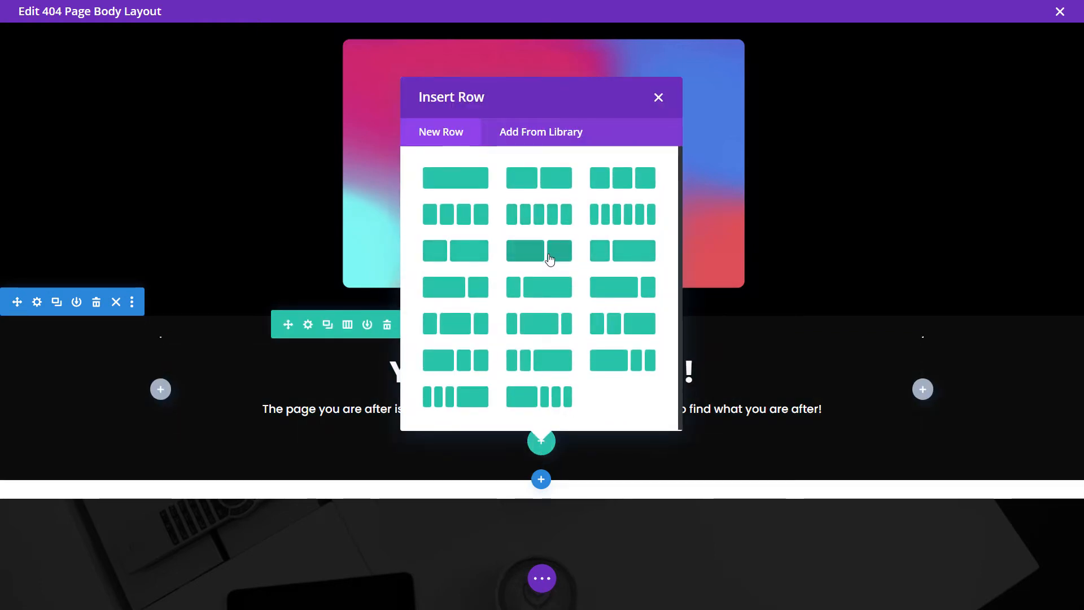
left_click(551, 259)
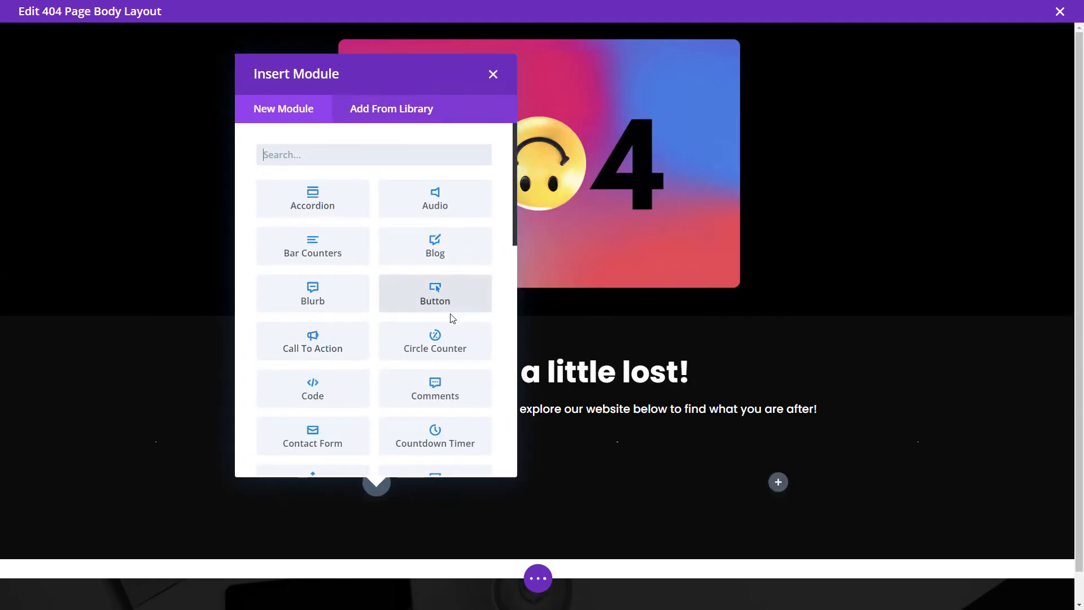
left_click_drag(516, 236, 516, 466)
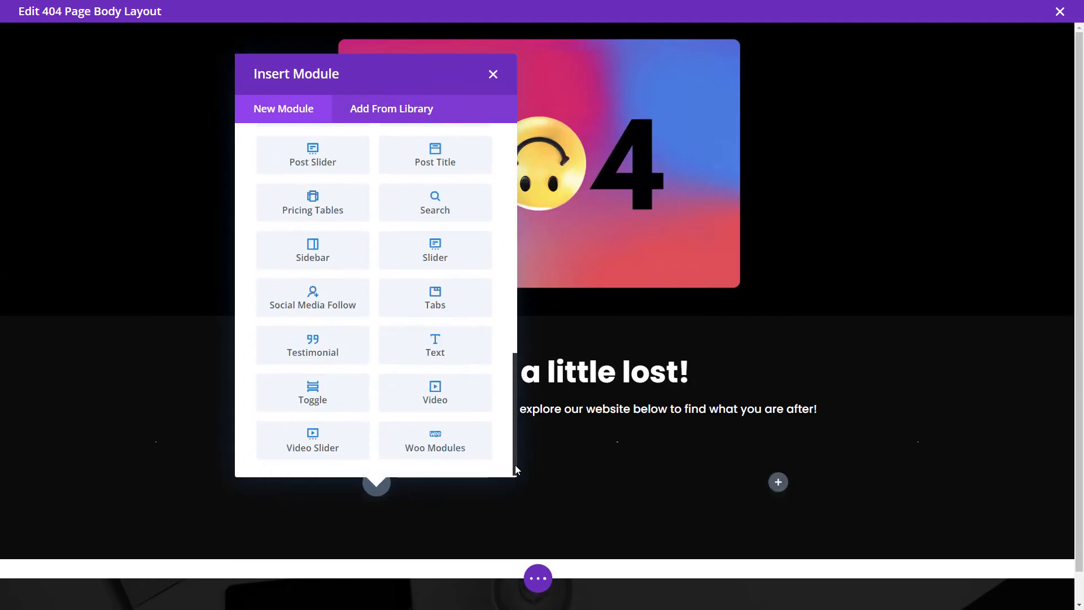
left_click(433, 206)
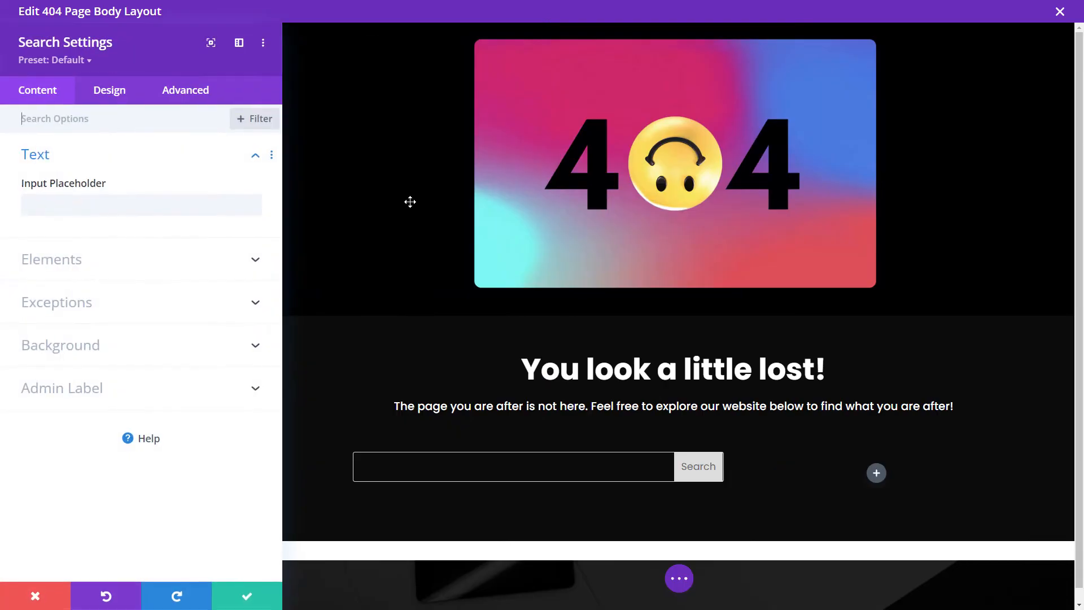
- Set the Search module's input placeholder to "Search our Website" and check its Show Button option
left_click(92, 204)
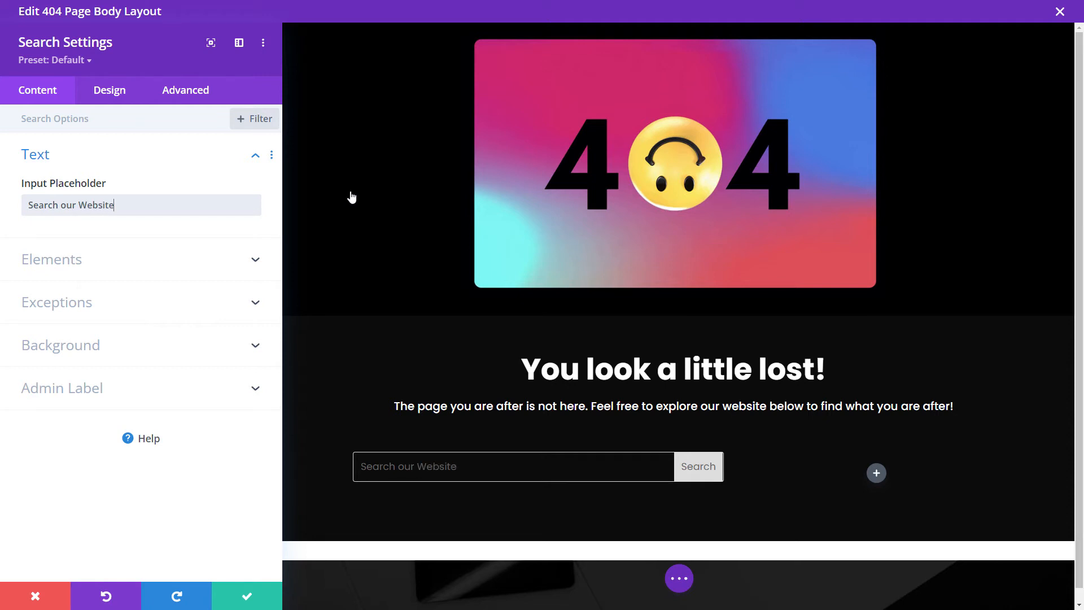
left_click(97, 263)
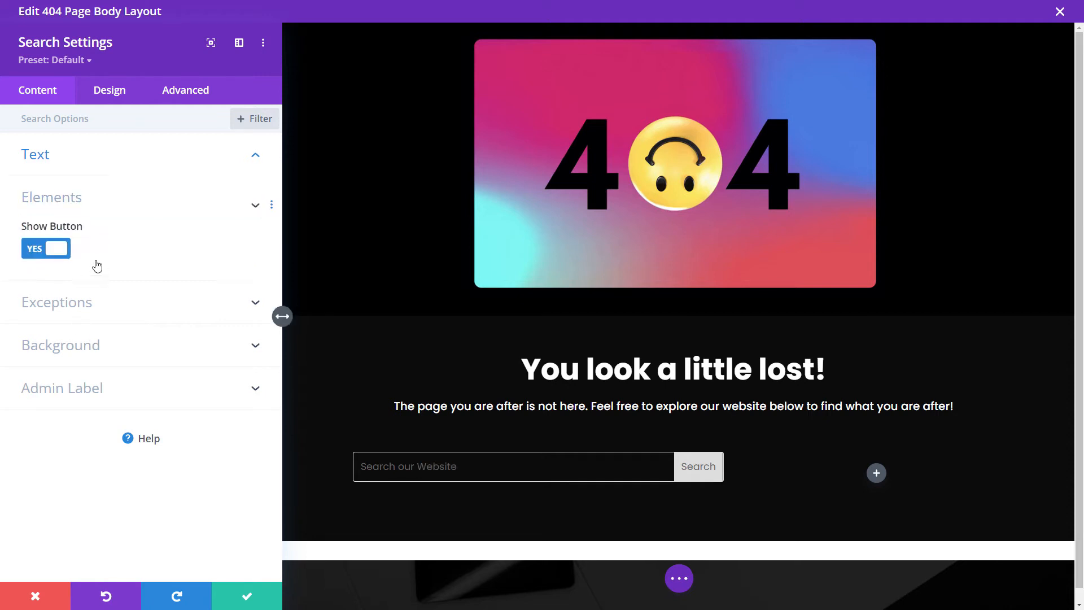
left_click(57, 258)
left_click(53, 255)
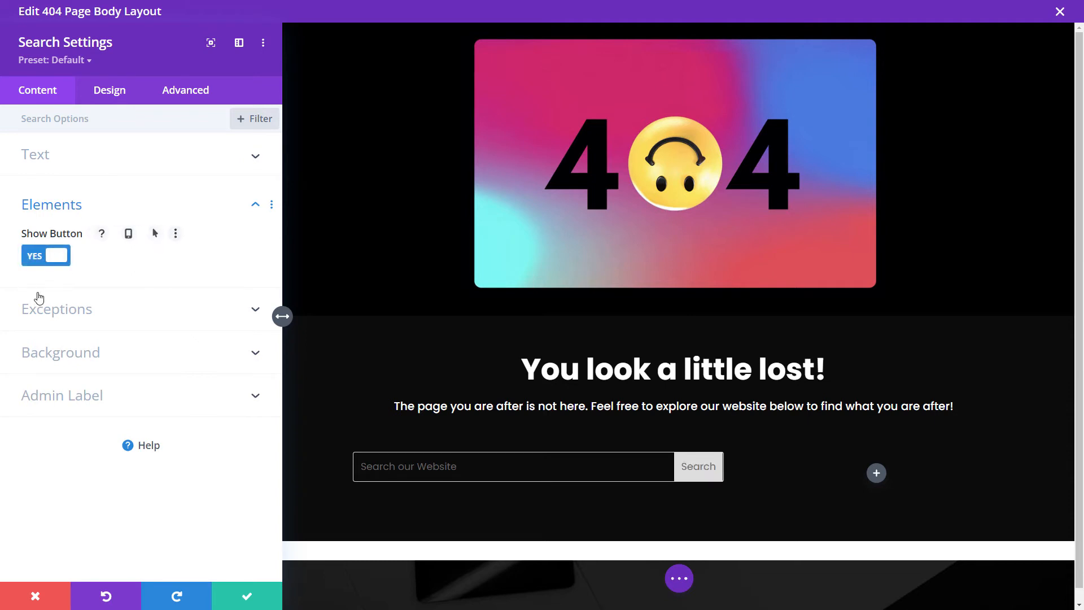
- Set the search button's text color to white (#ffffff) and its button and border color to a dark teal
left_click(96, 97)
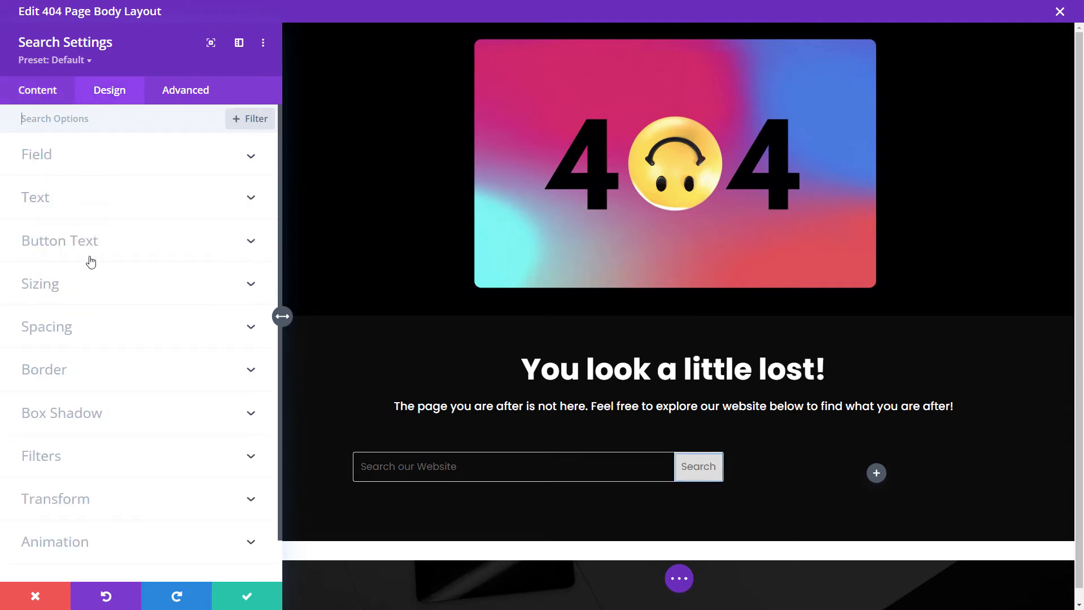
left_click(88, 246)
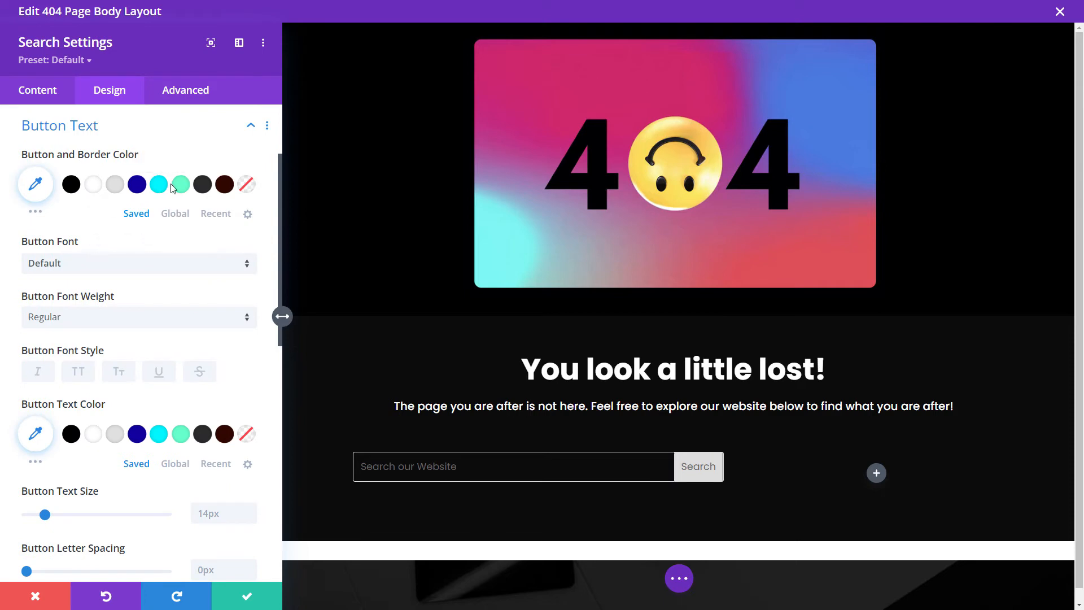
left_click(93, 435)
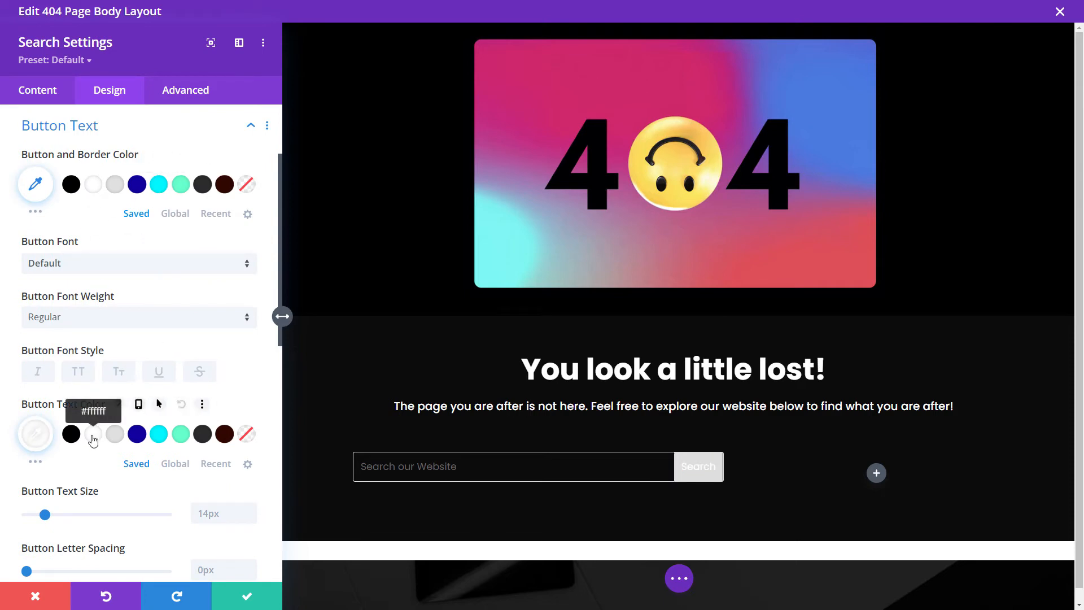
left_click(181, 185)
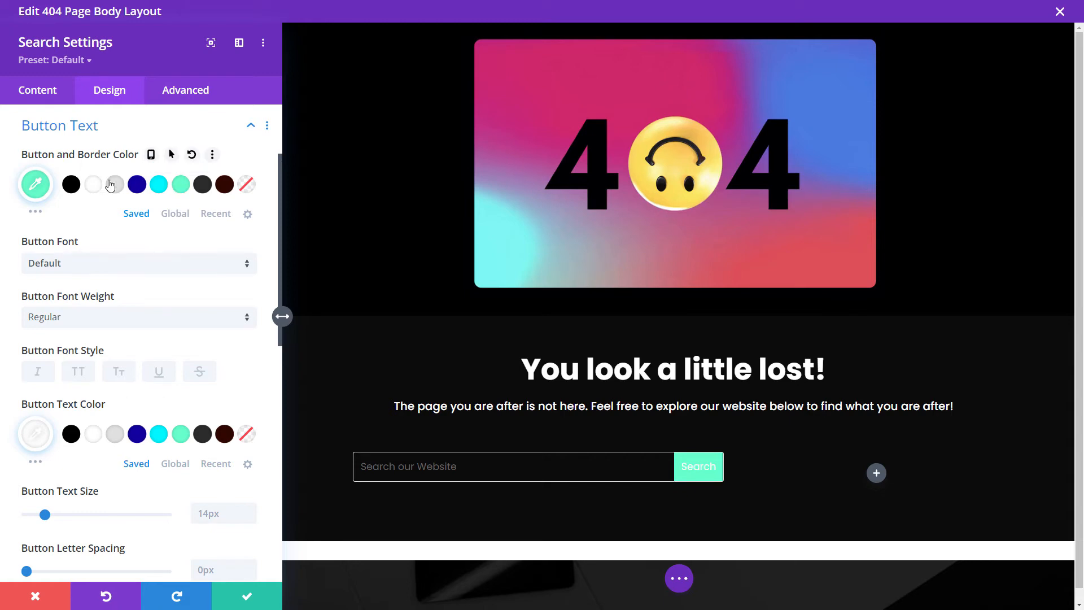
left_click(34, 186)
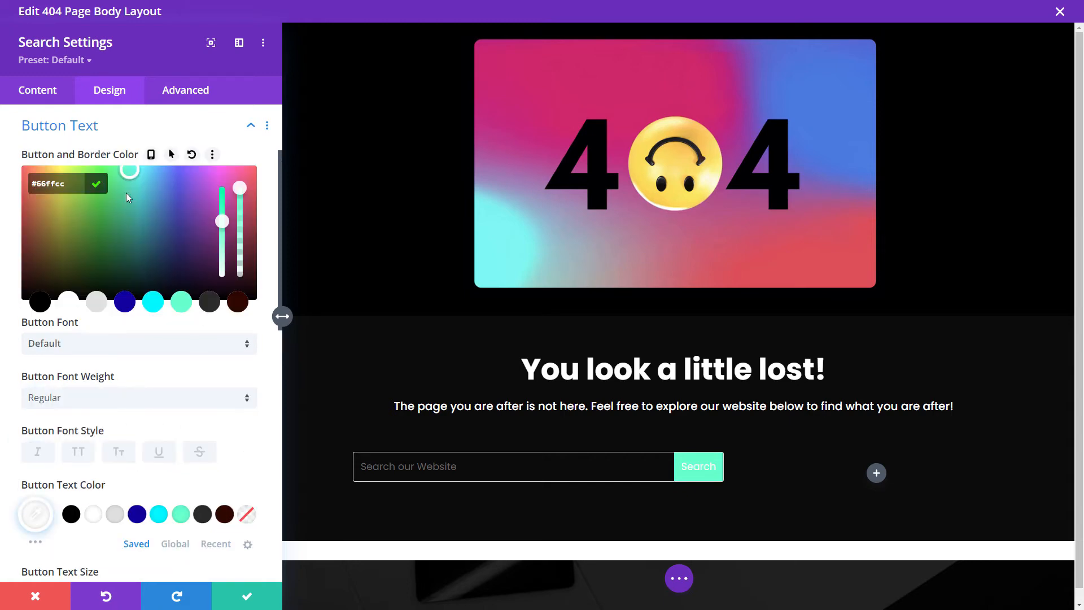
left_click_drag(128, 170, 142, 231)
left_click(96, 130)
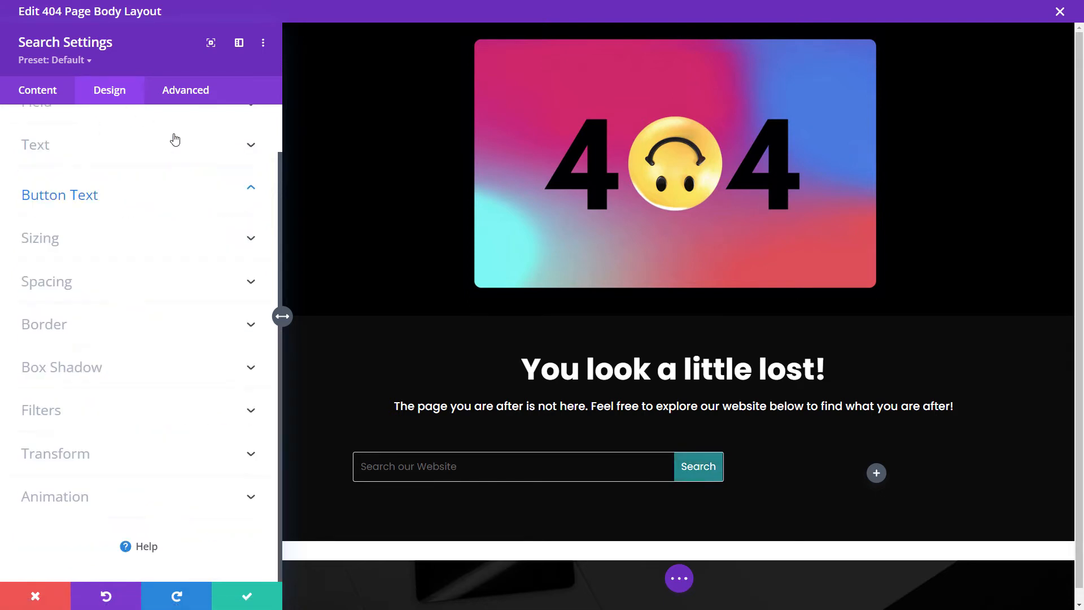
- Set the search field's background color to black (#000000)
scroll(150, 215, "up", 2)
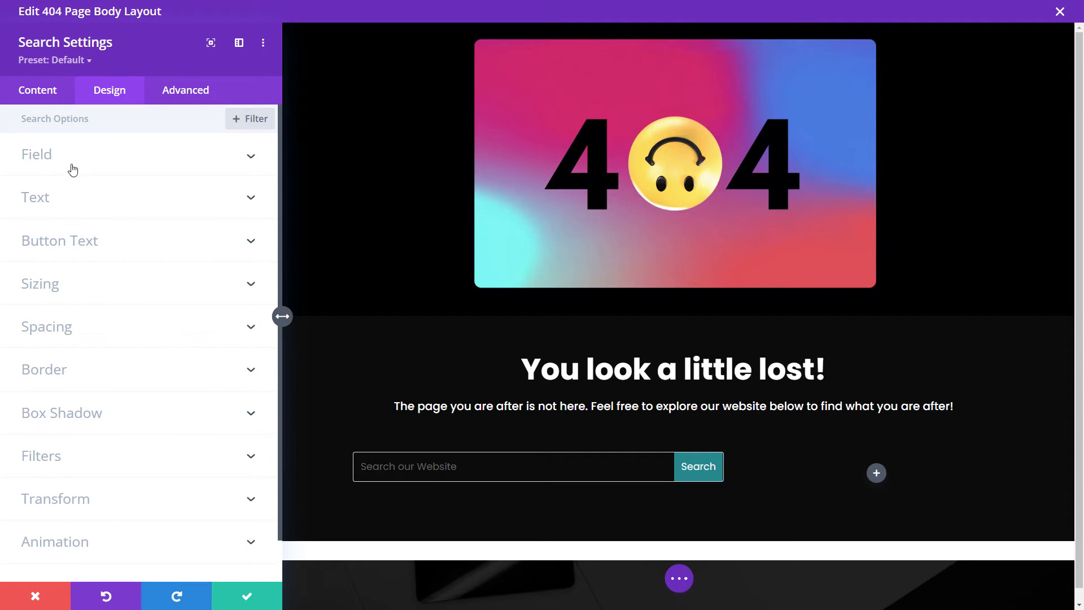
left_click(73, 169)
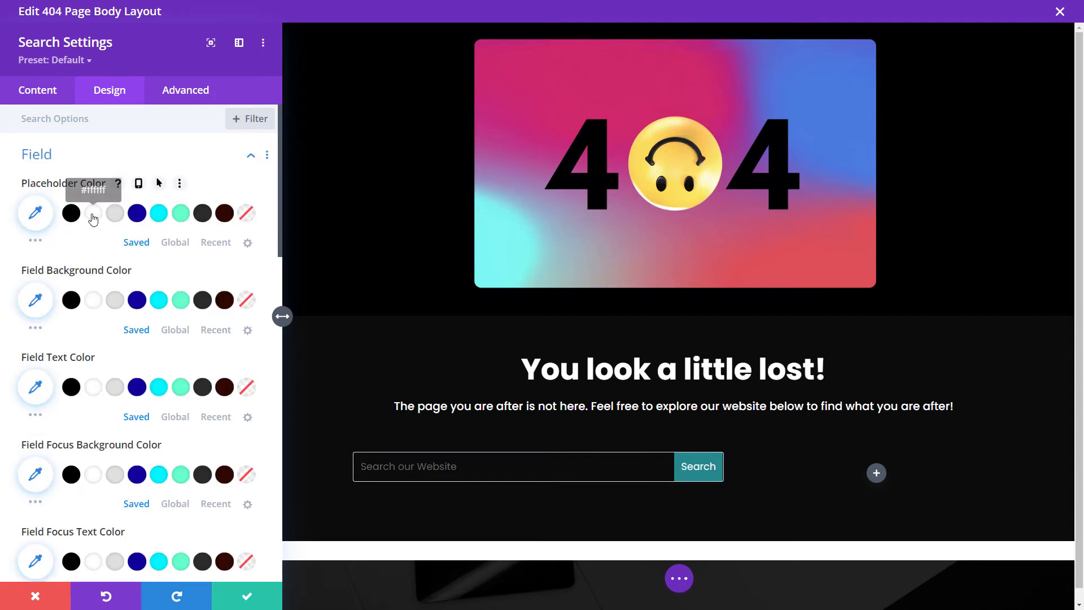
left_click(71, 300)
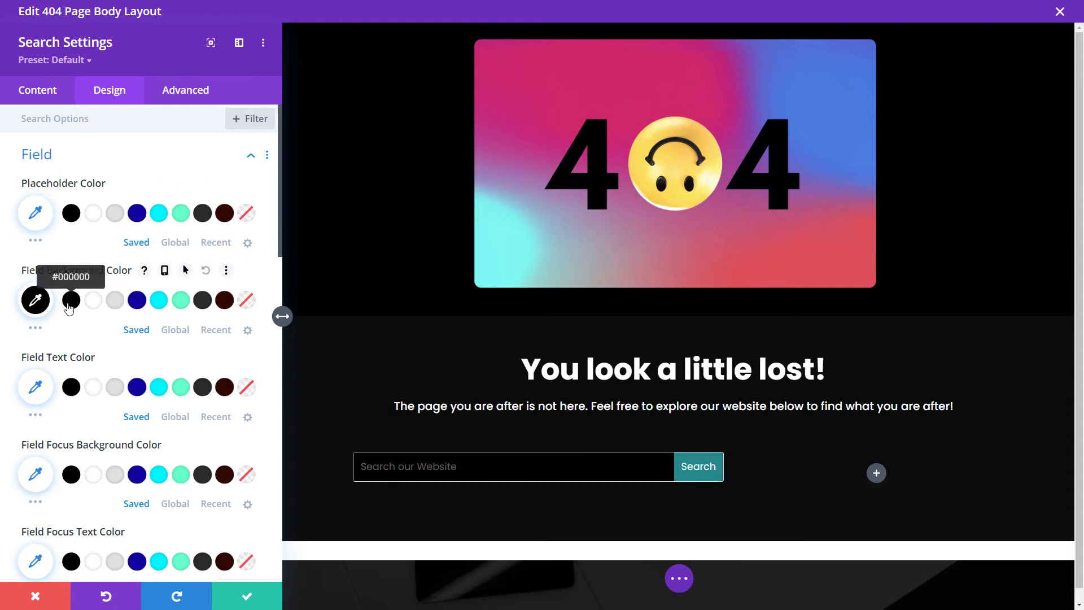
- Set the Search module's border color to #2b2b2b and save the module settings
scroll(87, 361, "down", 2)
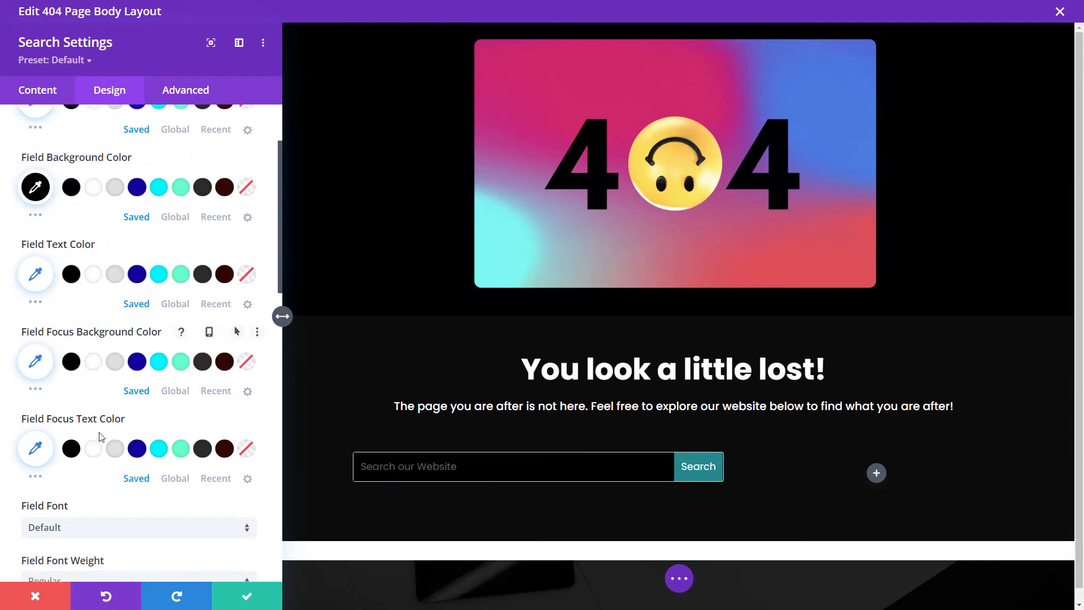
scroll(102, 383, "down", 2)
scroll(113, 398, "down", 12)
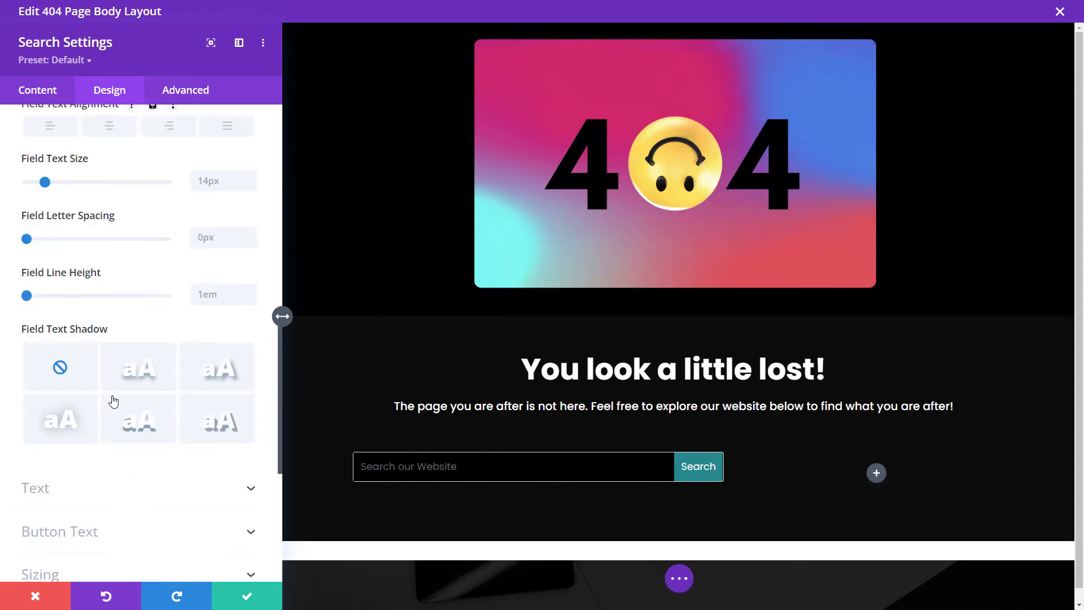
left_click(77, 377)
scroll(99, 379, "up", 6)
scroll(138, 332, "down", 2)
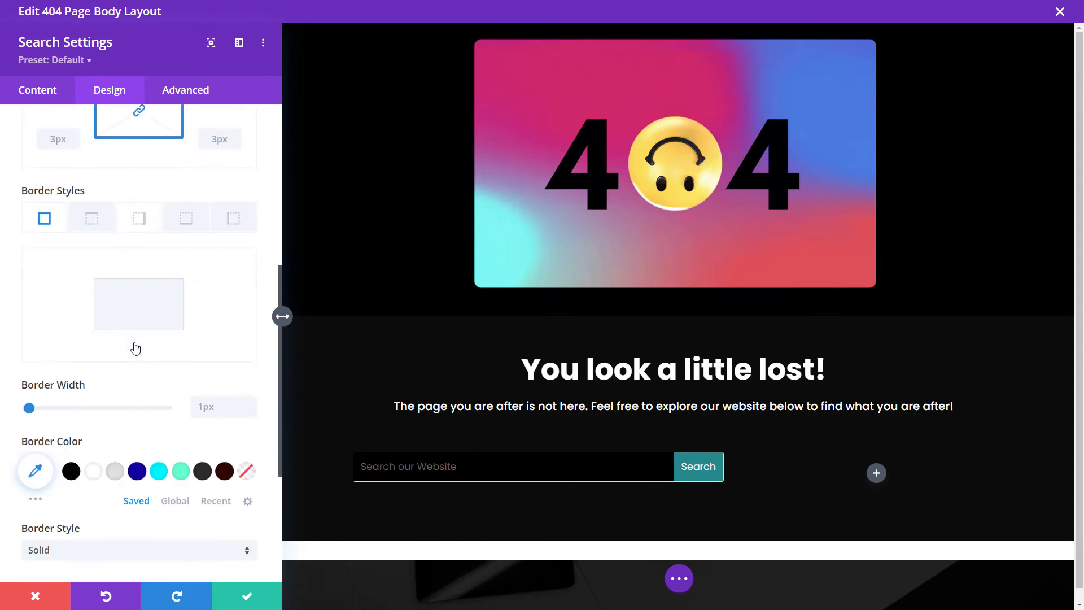
scroll(134, 346, "up", 2)
scroll(134, 346, "down", 2)
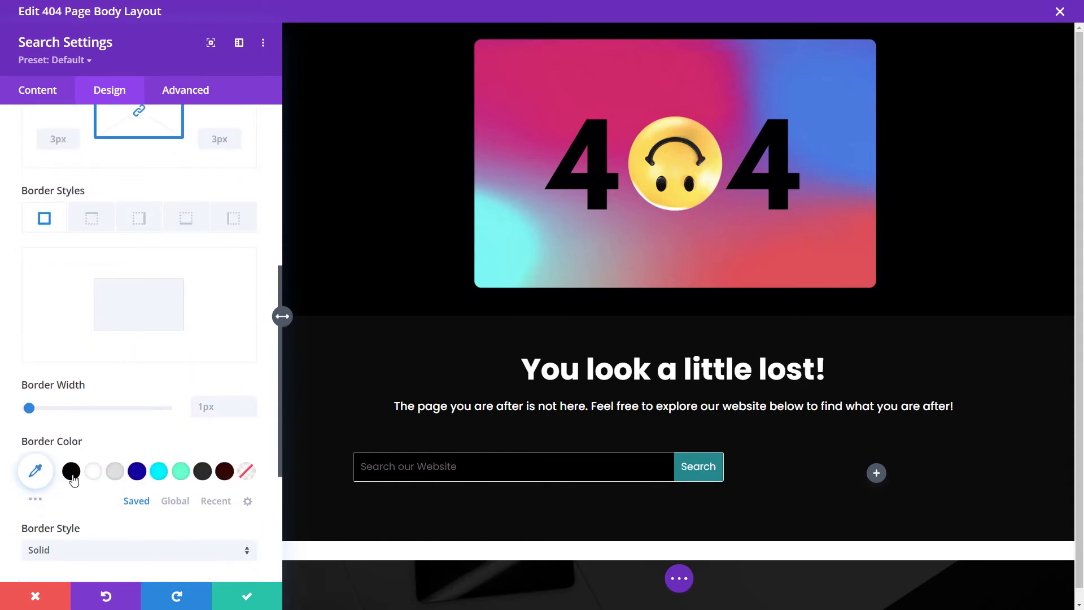
left_click(184, 471)
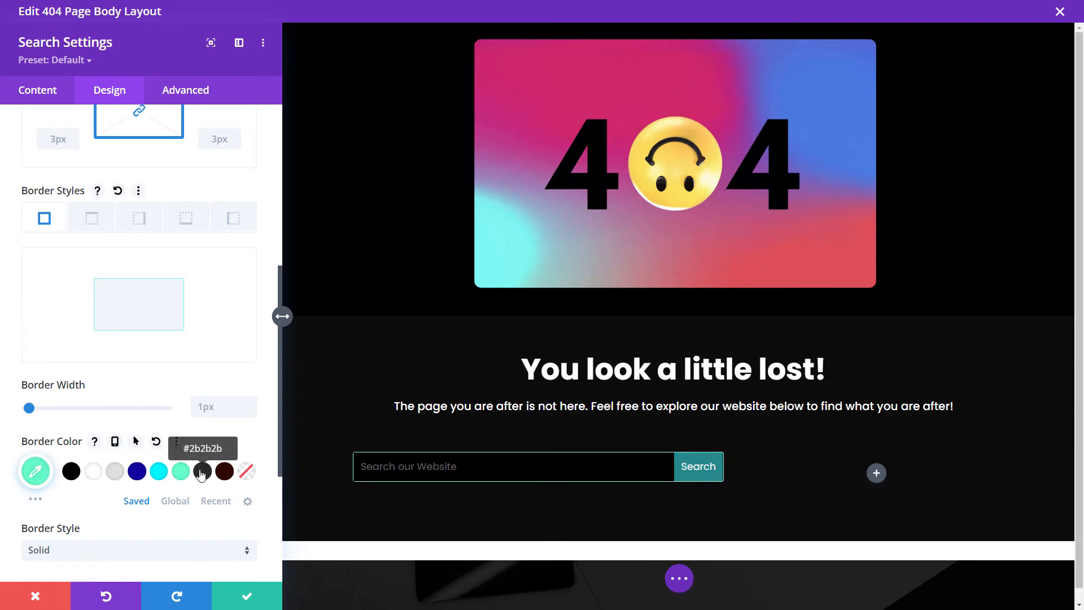
left_click(201, 472)
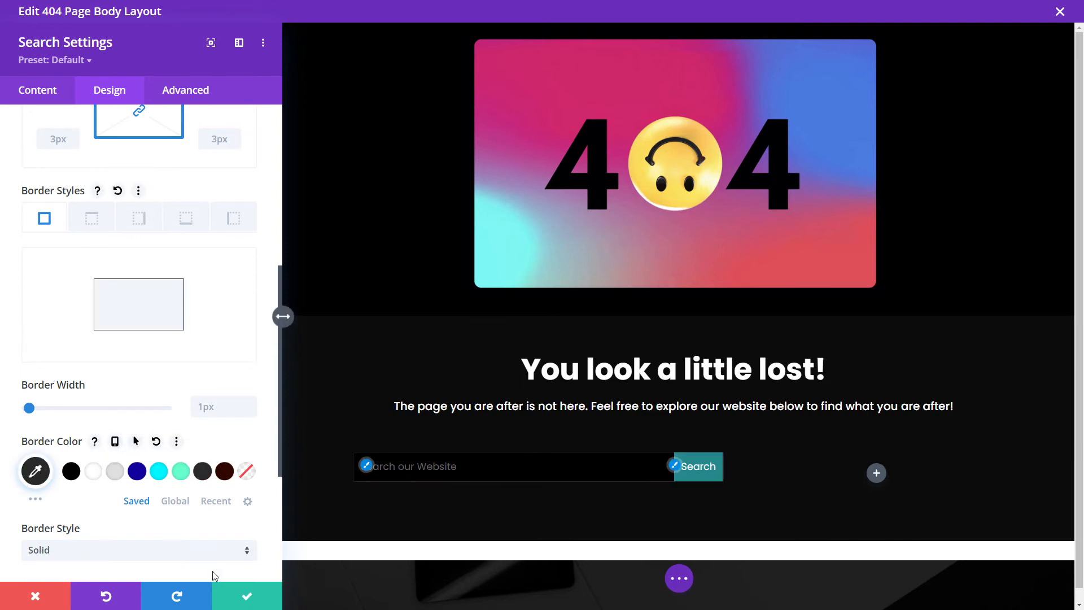
left_click(250, 595)
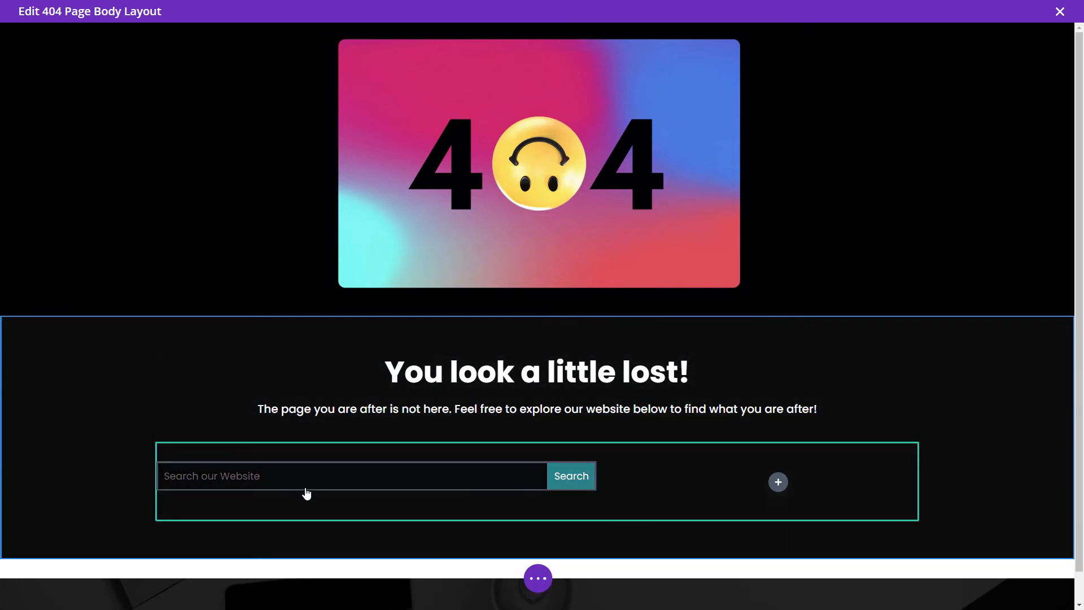
- Insert a Text module below the search field with the body "Looking for something? Try our search function below!"
mouse_move(398, 477)
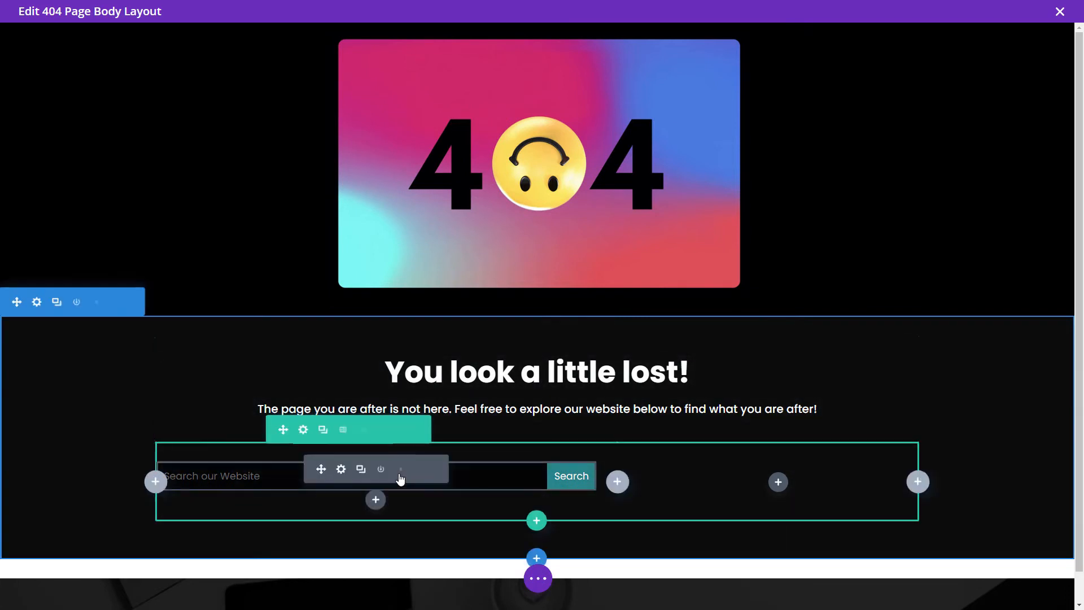
left_click(375, 500)
scroll(383, 369, "down", 10)
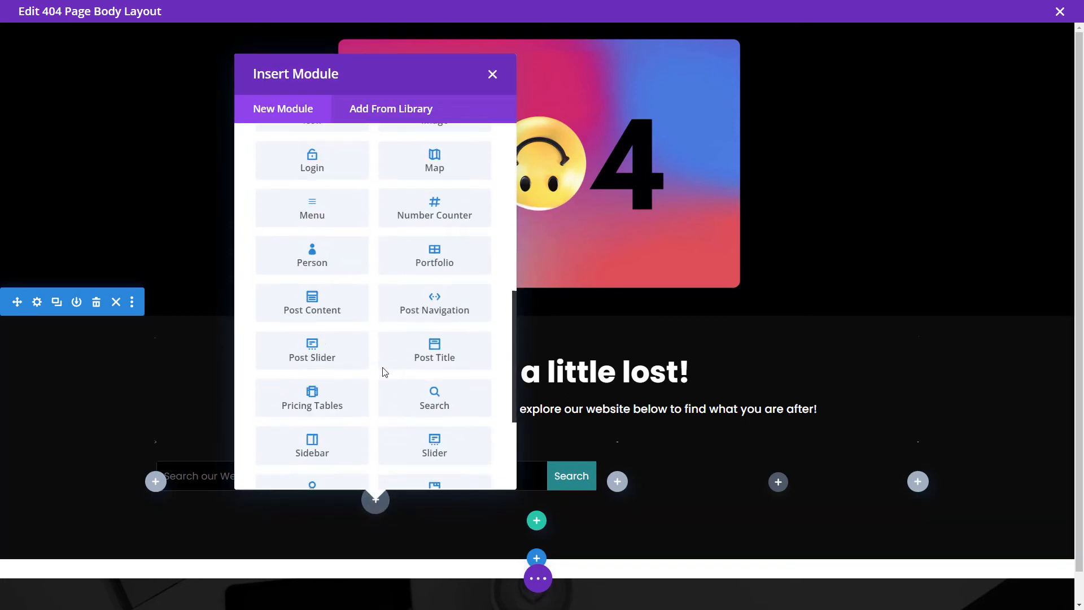
left_click(443, 367)
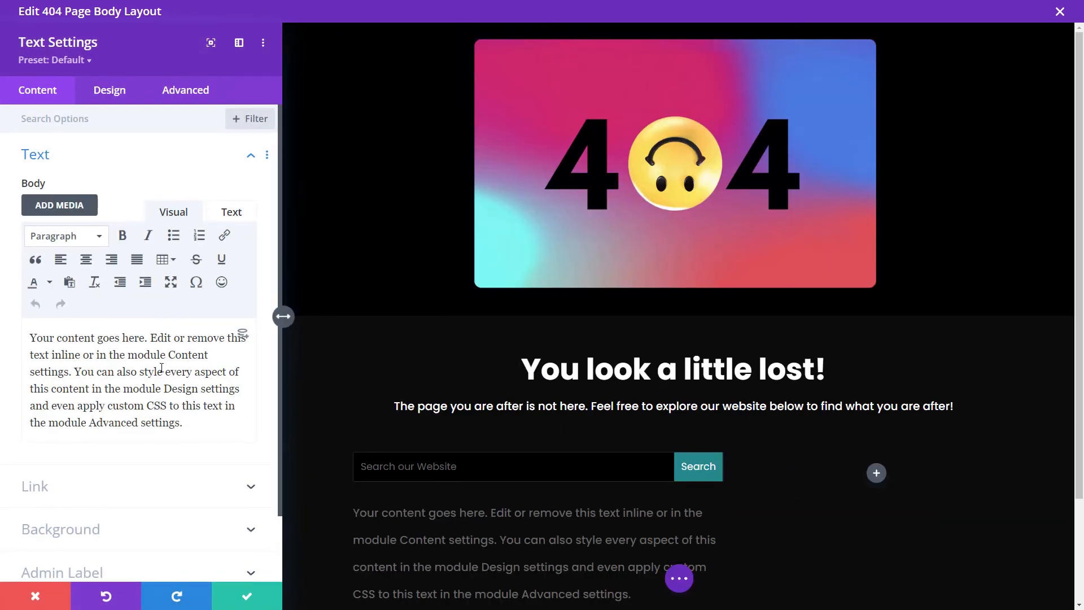
triple_click(215, 416)
type("Looking for something? Try our se")
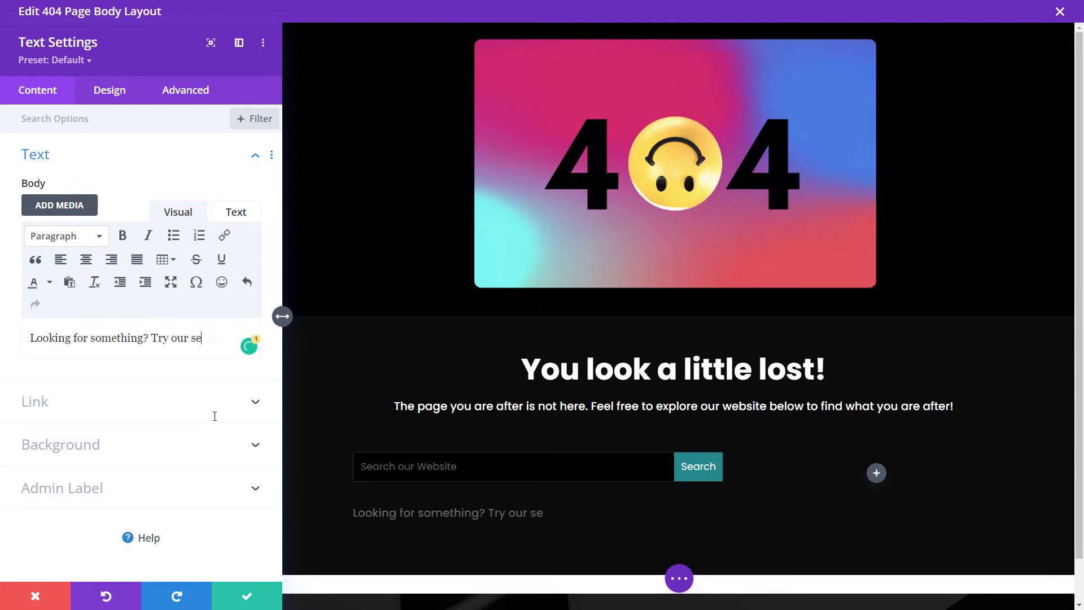
type("tion eb")
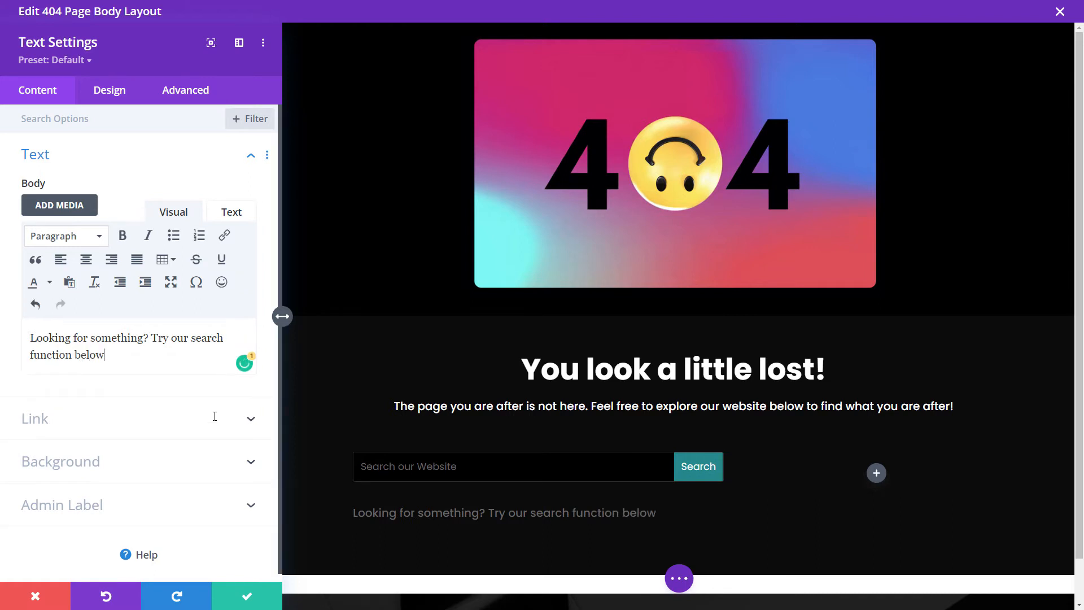
- Set the new text module's Text Color to Light, save it, and move the module above the search field
left_click(102, 92)
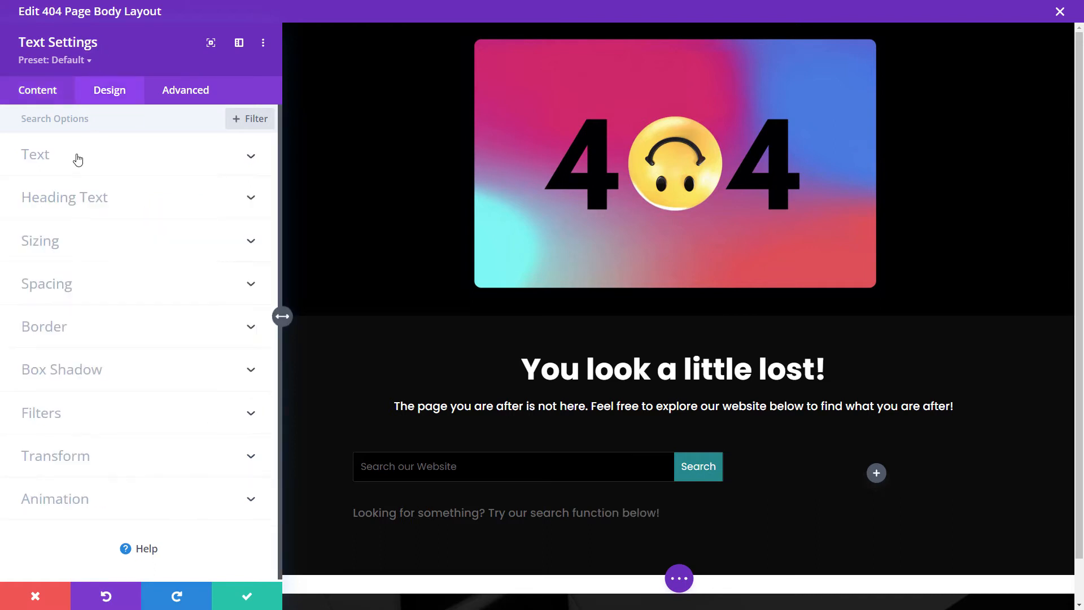
scroll(49, 418, "down", 7)
left_click(60, 466)
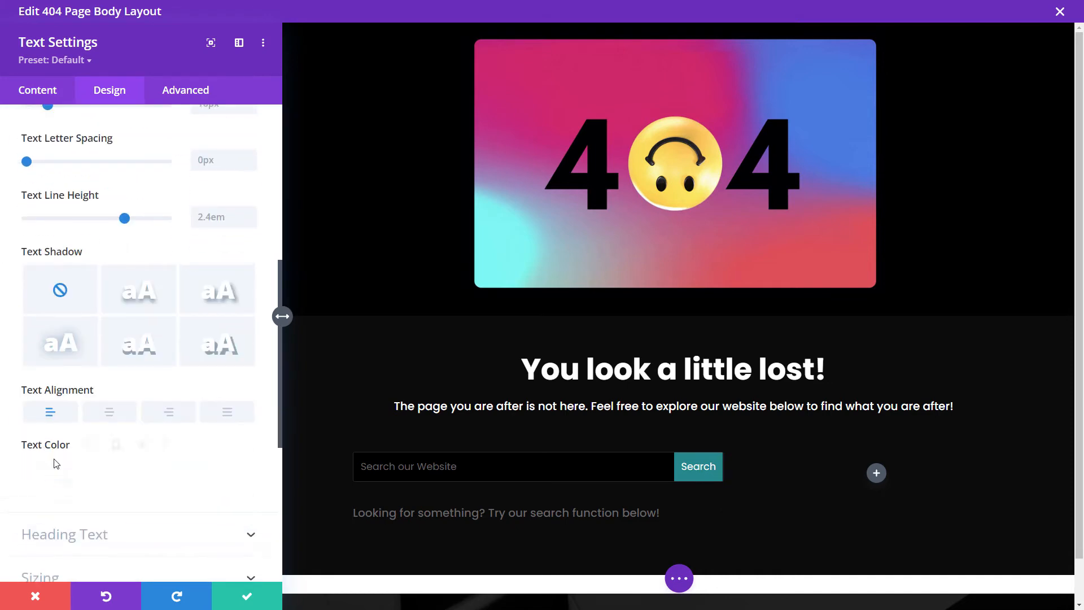
left_click(60, 485)
left_click(249, 597)
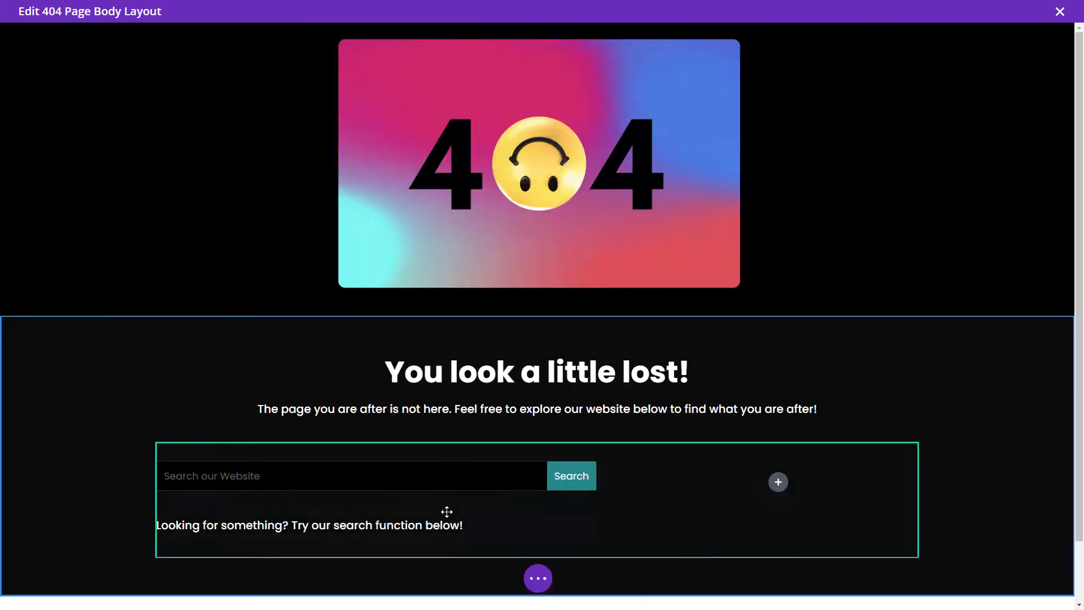
left_click_drag(321, 520, 321, 470)
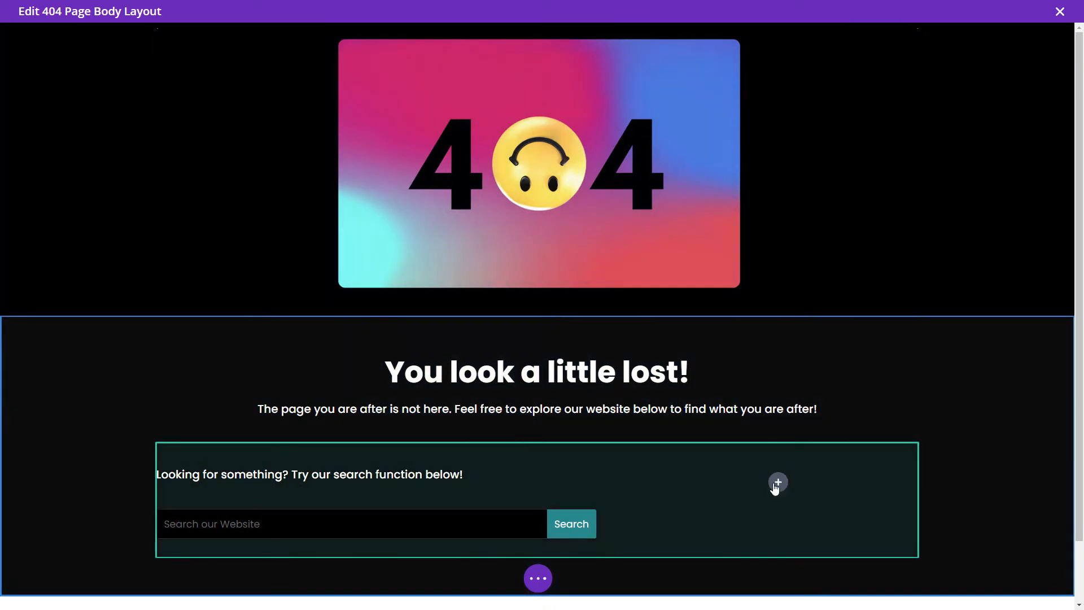
- Insert a Call To Action module in the empty column beside the search, with the title "Read latest!" and button text "Visit our Blow"
left_click(778, 483)
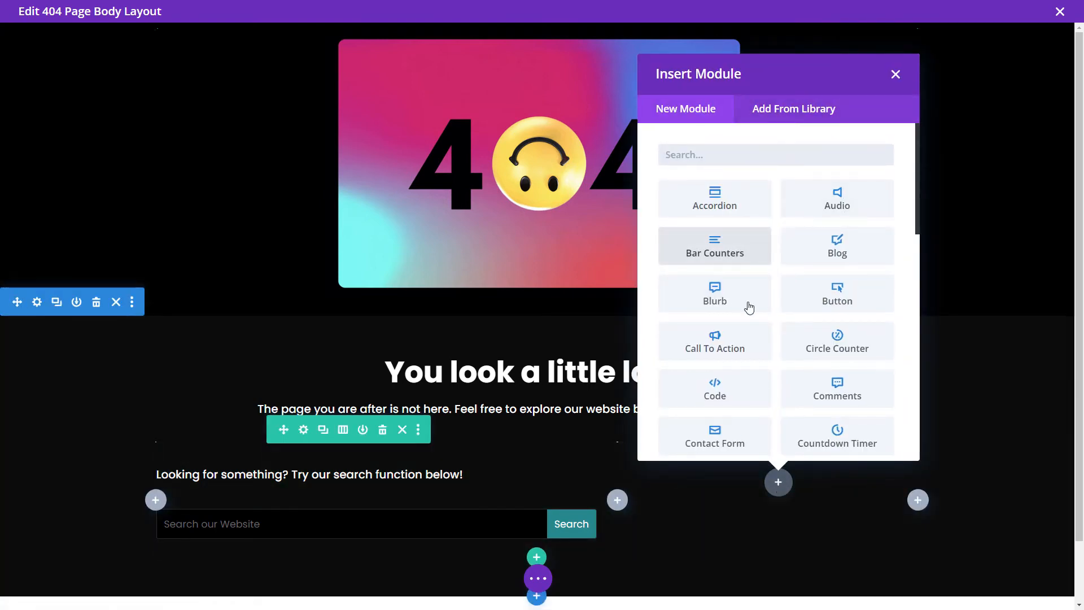
left_click(700, 348)
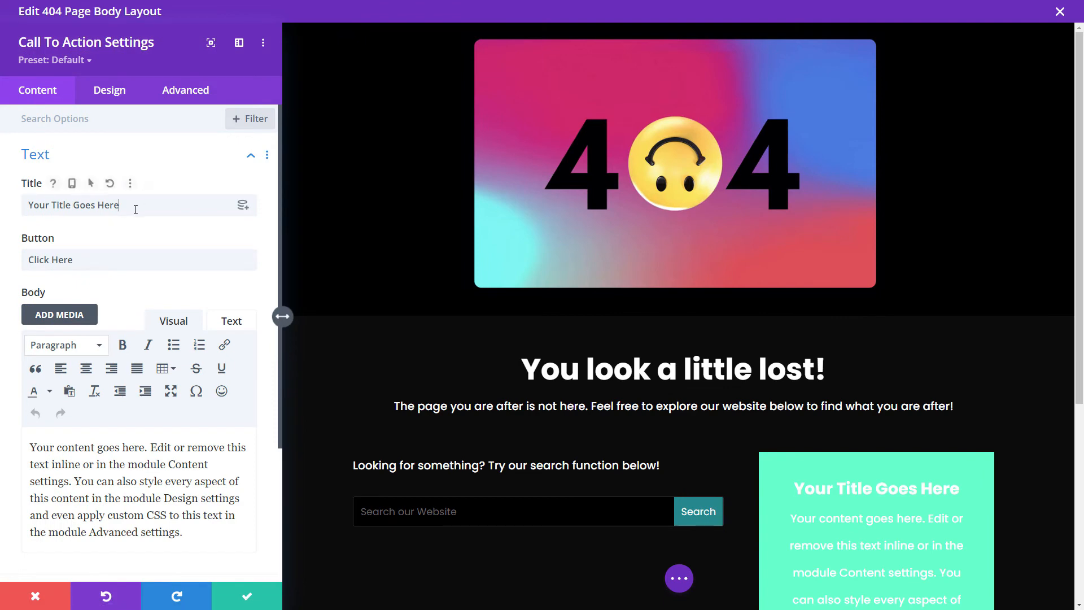
triple_click(189, 205)
type("See")
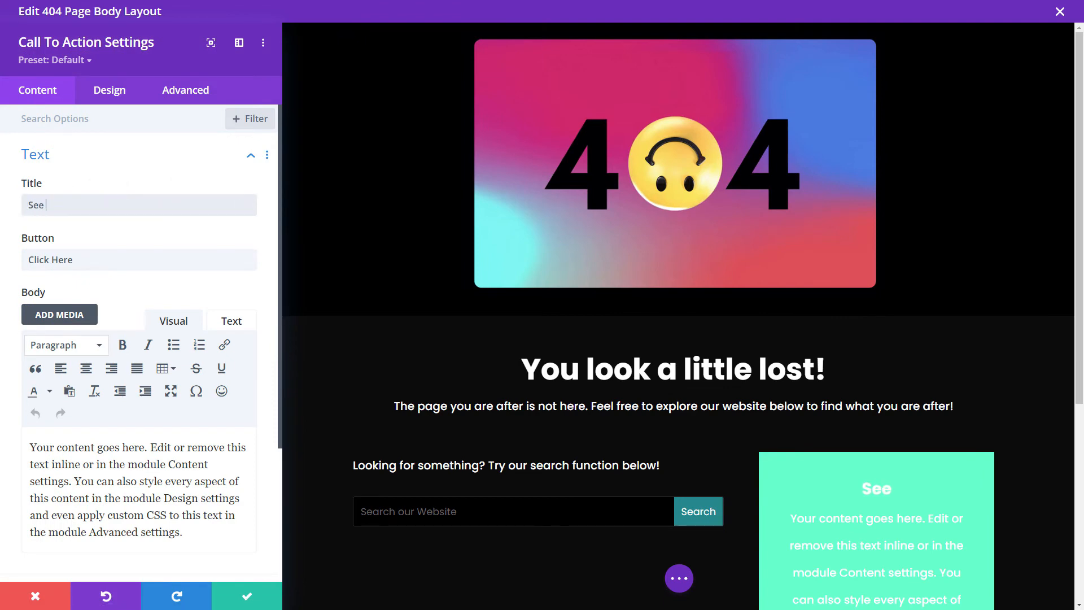
type(" the latest!")
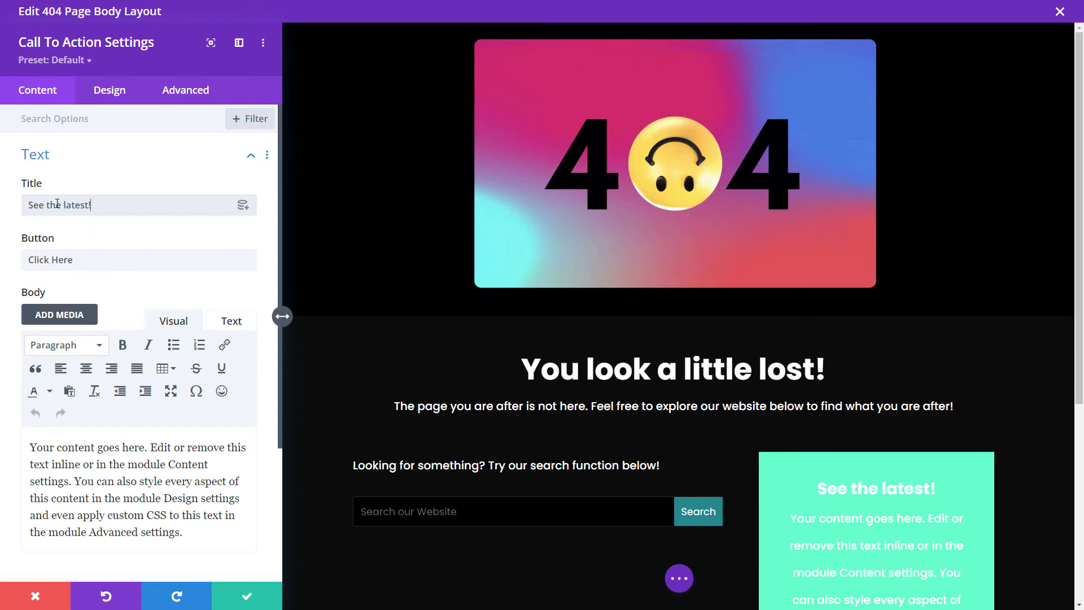
left_click_drag(29, 205, 64, 204)
type("Read")
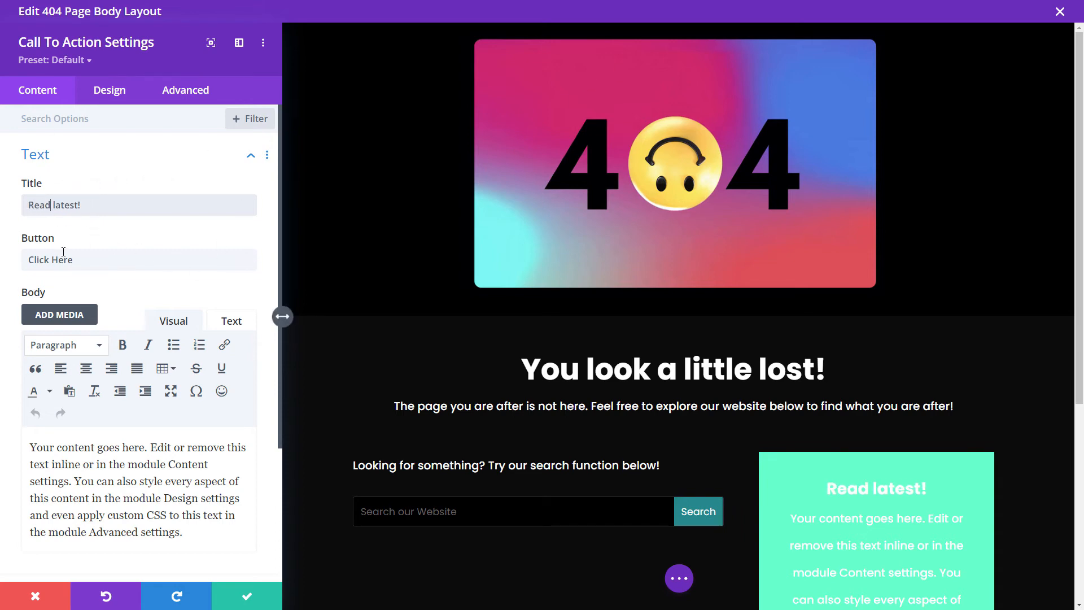
key("Tab")
type("Visi")
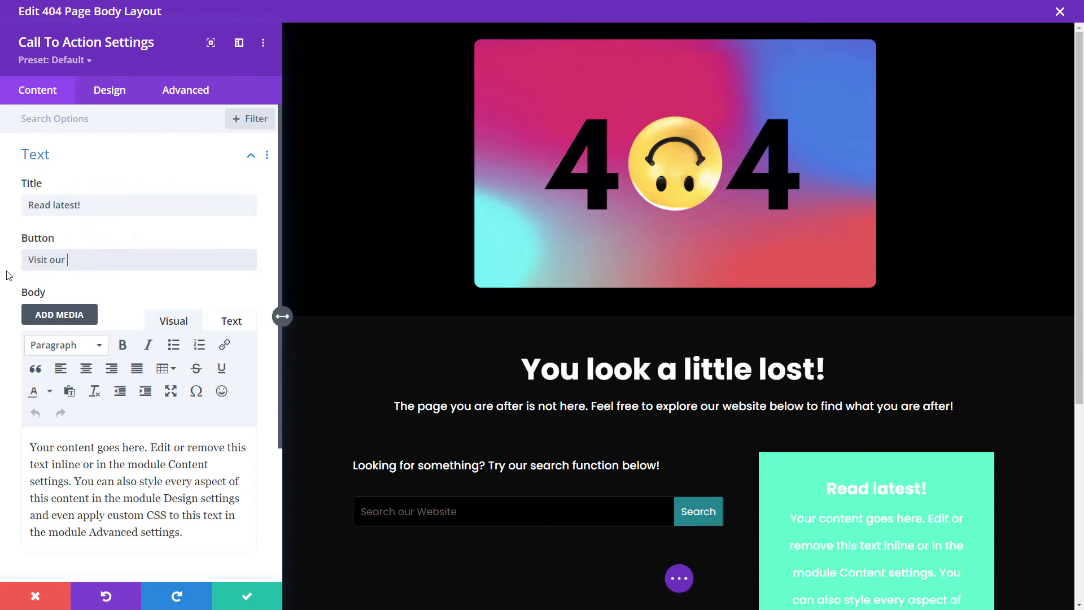
- Replace the Call To Action body with "We regularly update our blog with news and information you may find handy."
triple_click(223, 515)
type("We regularluy")
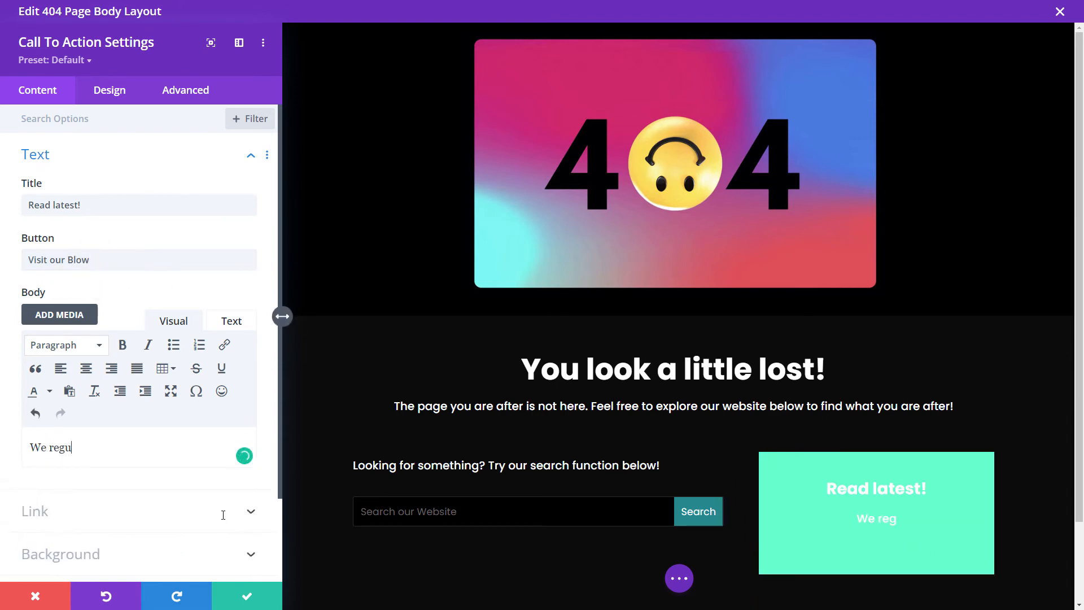
key("BackSpace")
key("BackSpace")
key("BackSpace")
type("y update our bl")
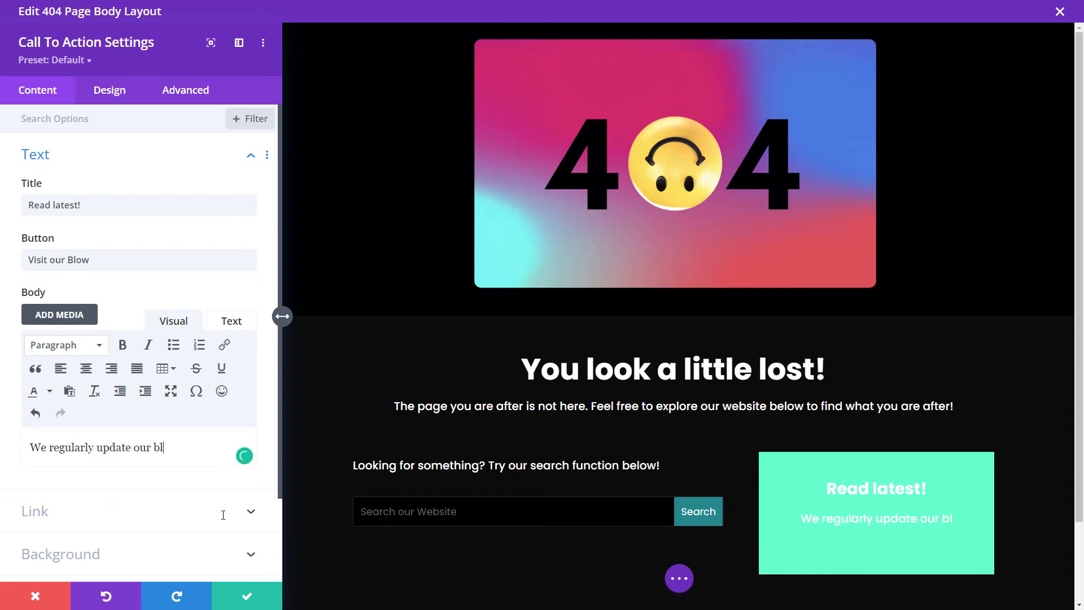
type("og withnews and info9rma")
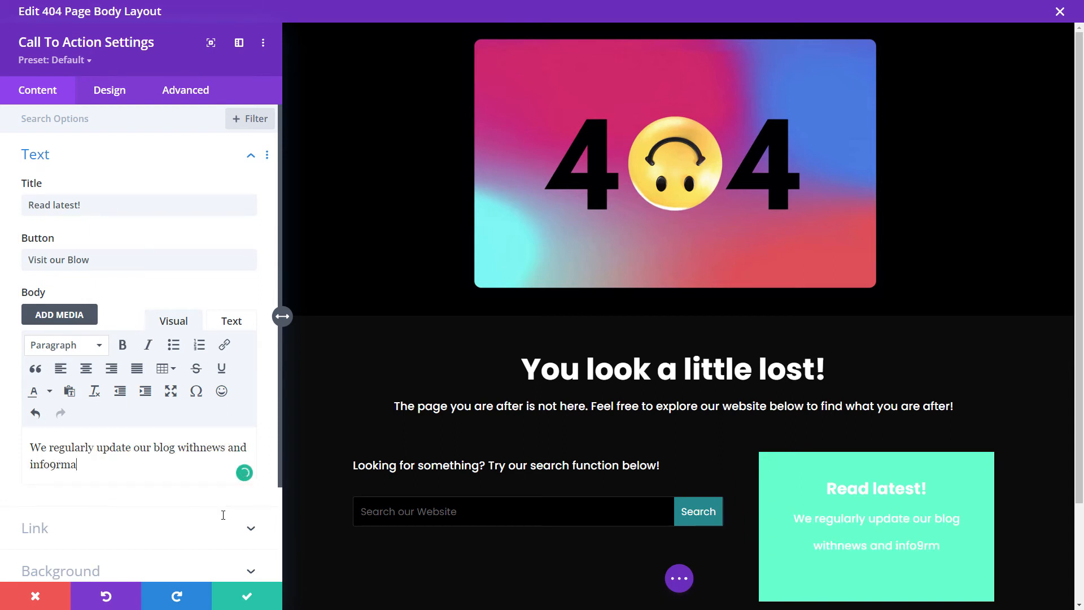
key("BackSpace")
key("BackSpace")
key("BackSpace")
key("BackSpace")
type("rmation y9ou may find h")
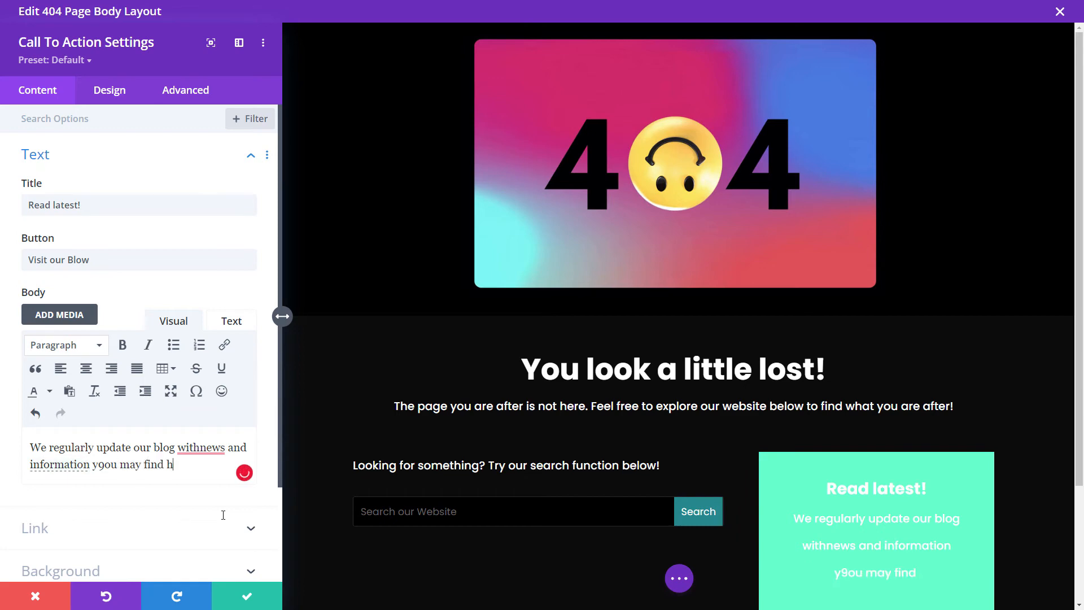
type("andy.")
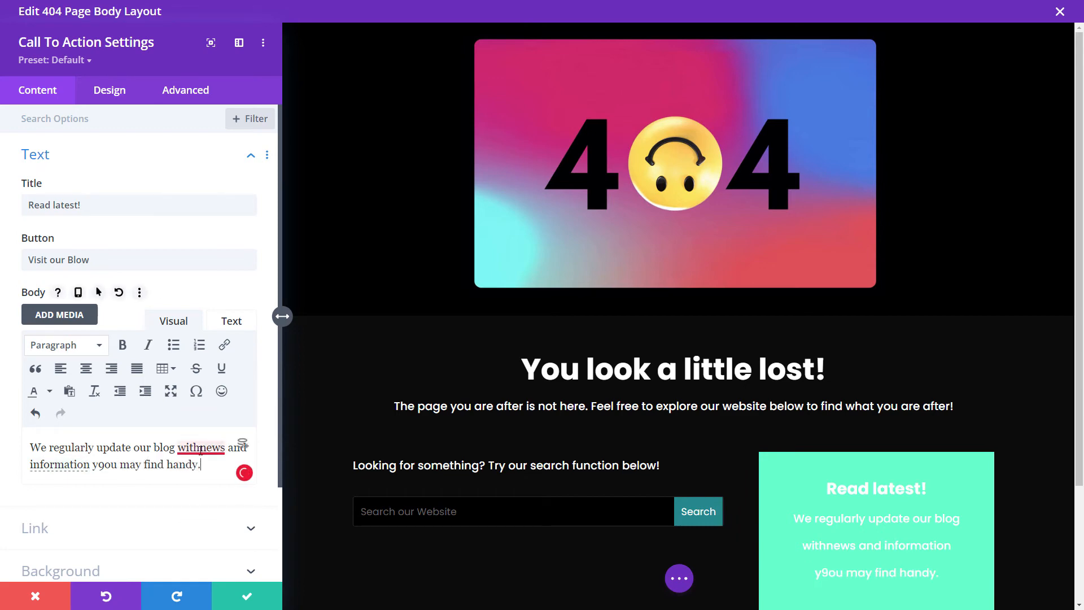
left_click(198, 448)
left_click(197, 486)
left_click(128, 464)
left_click(124, 502)
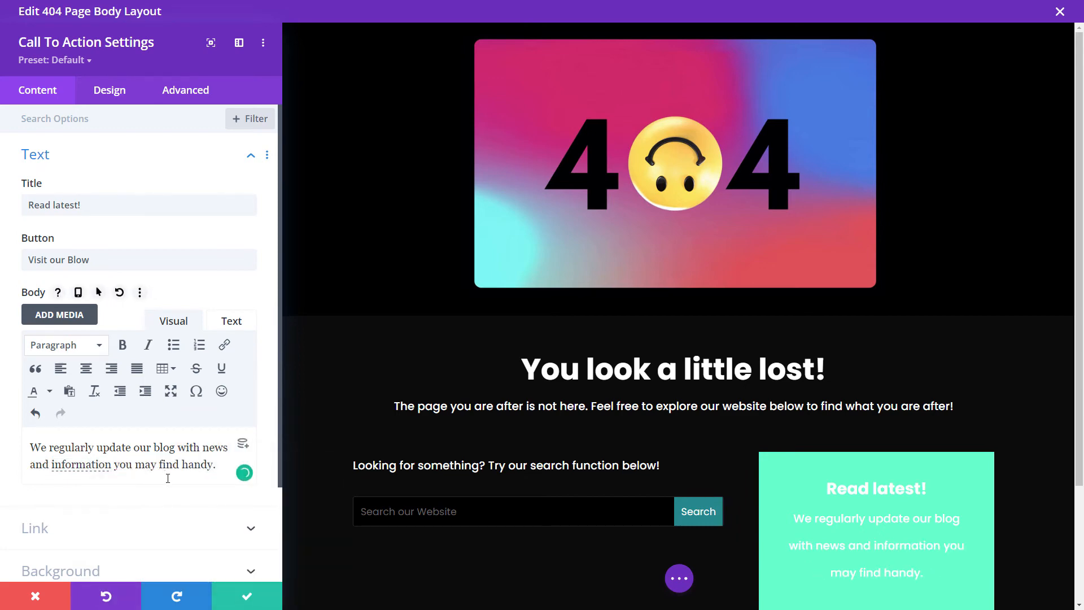
- Turn off the background color of the Call To Action module
scroll(113, 451, "down", 3)
left_click(74, 455)
left_click(73, 455)
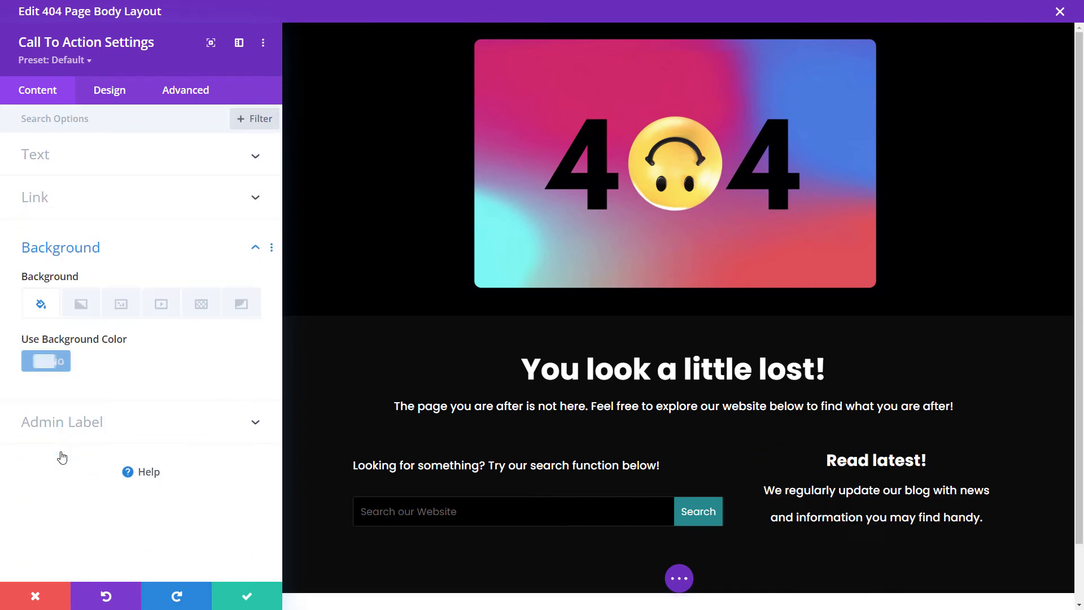
- Link the Call To Action button to the Latest Blog Updates page using a dynamic Page Link and save the module settings
left_click(72, 210)
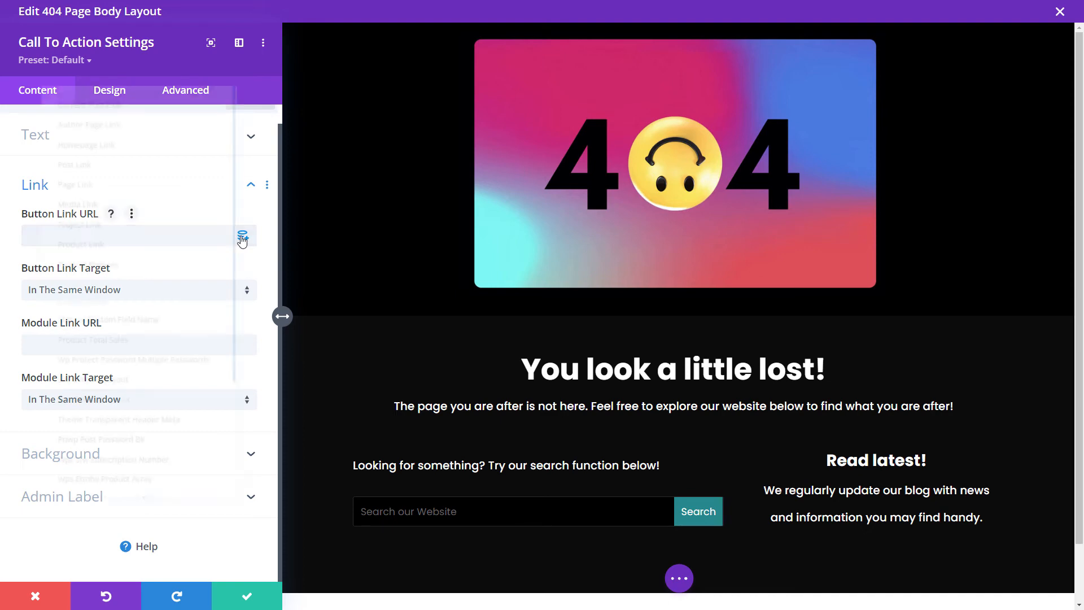
left_click(243, 235)
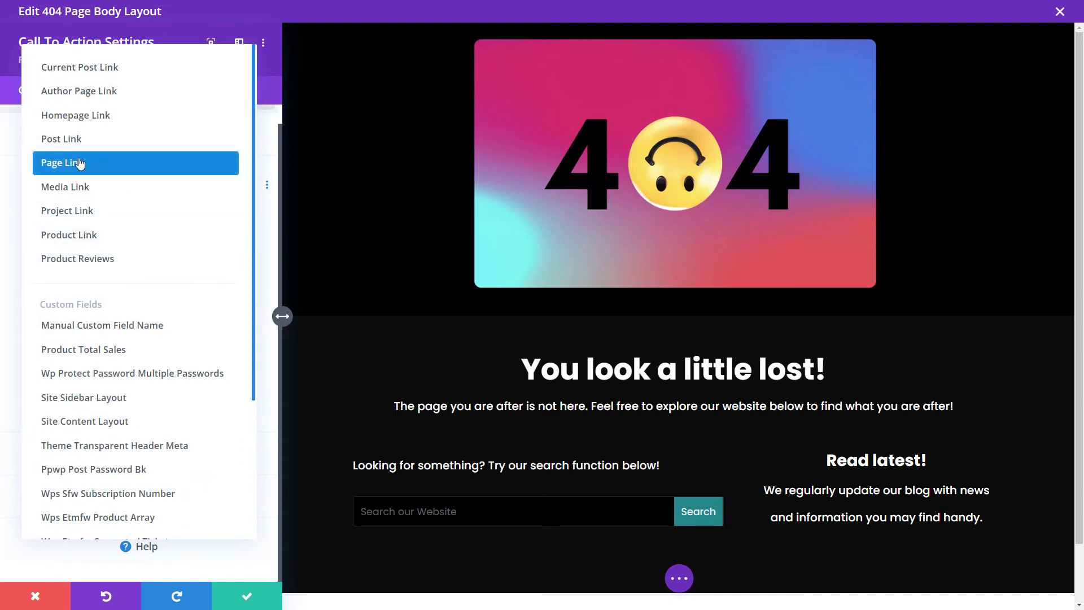
left_click(119, 163)
left_click(103, 274)
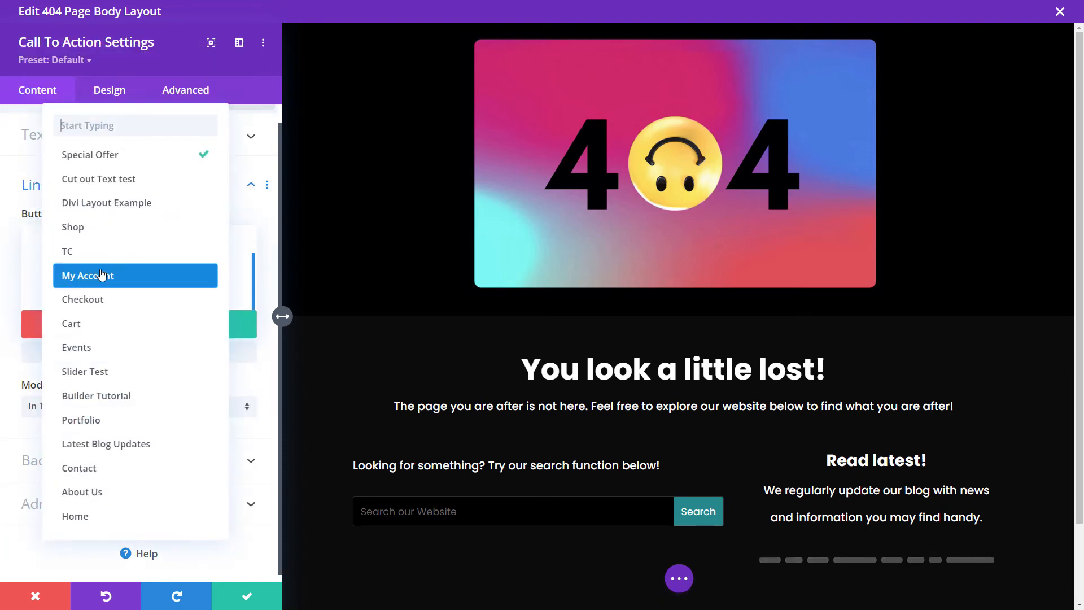
type("blo")
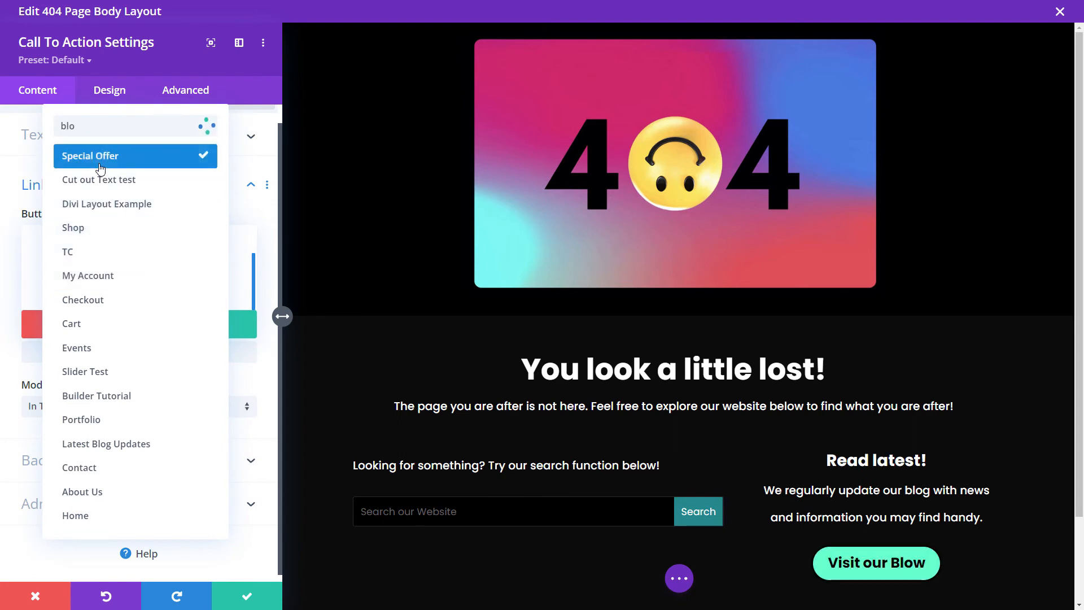
type("g")
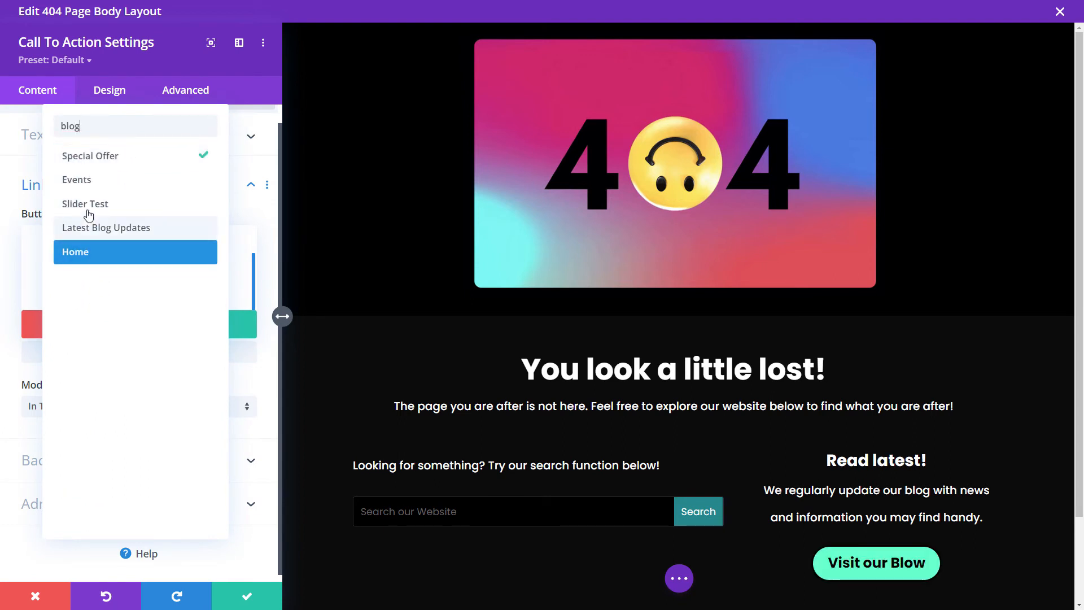
left_click(93, 235)
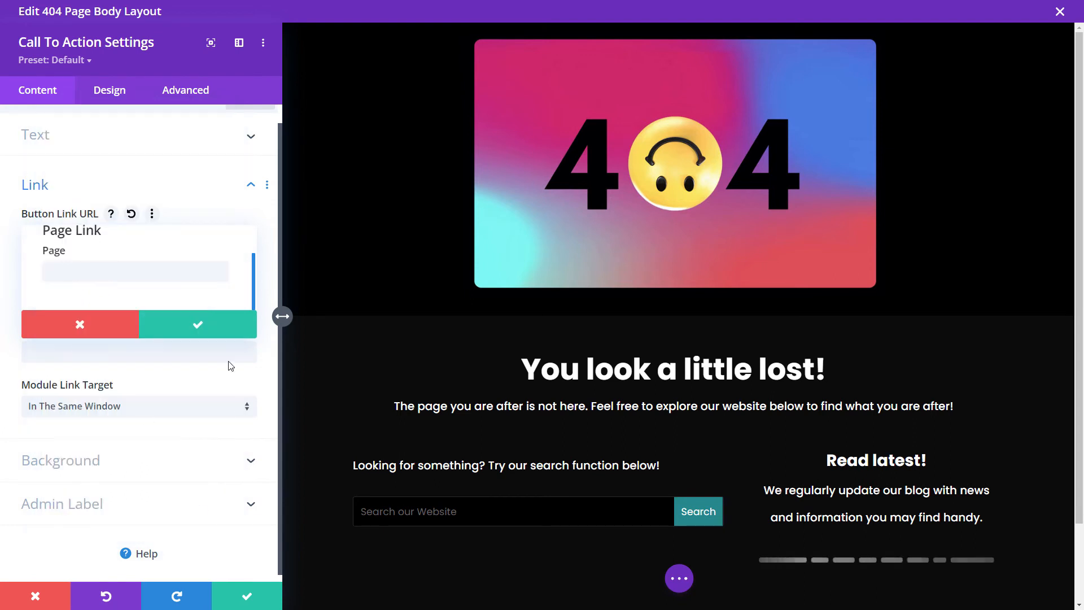
left_click(210, 323)
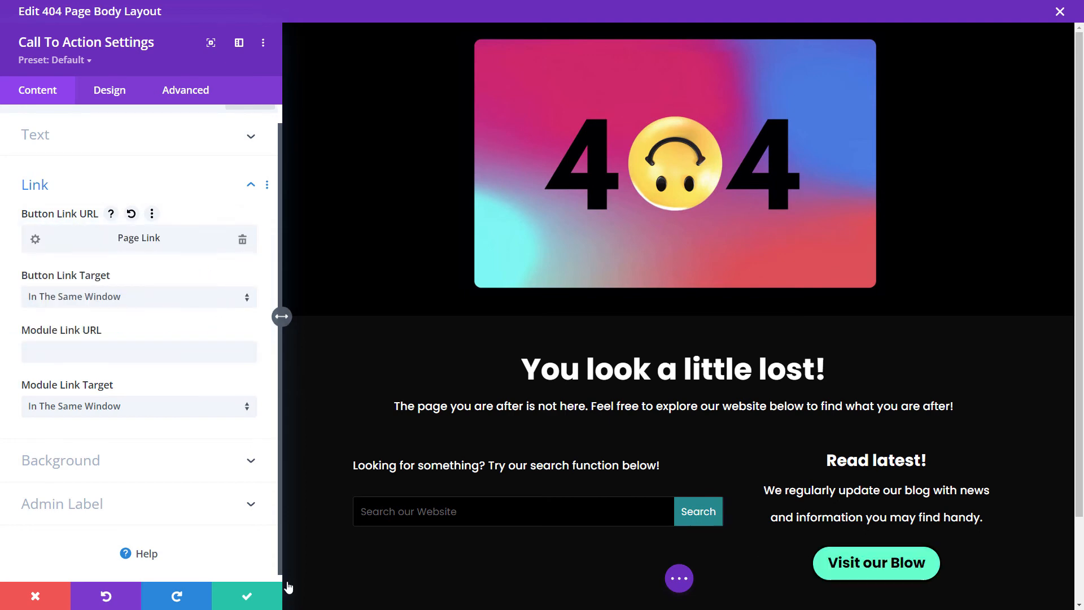
left_click(249, 595)
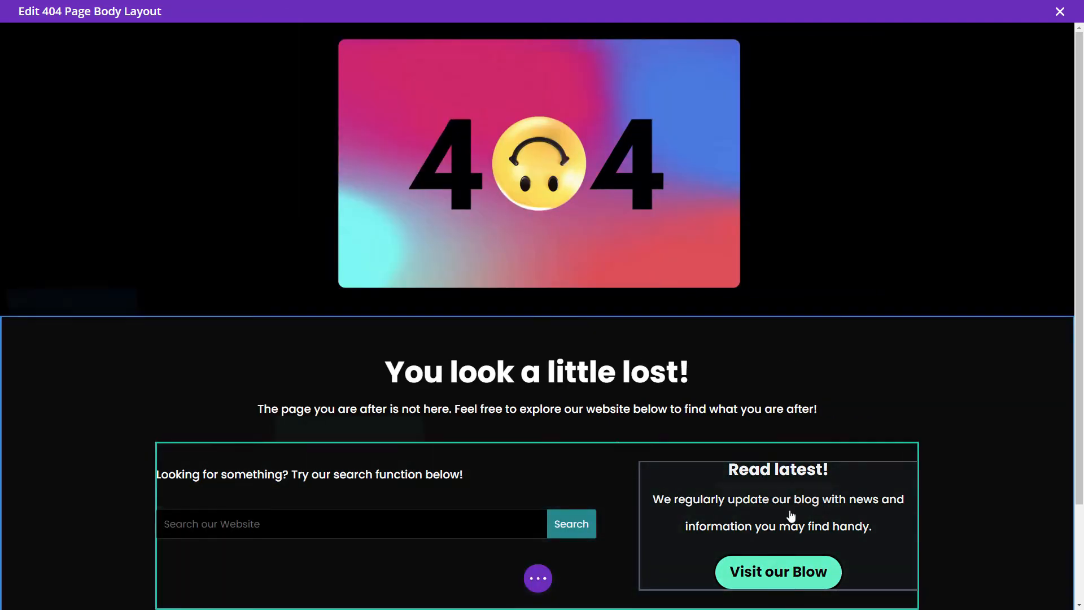
- Correct the Call To Action button text to "Visit our Blog" and save the module
left_click(744, 496)
left_click(114, 259)
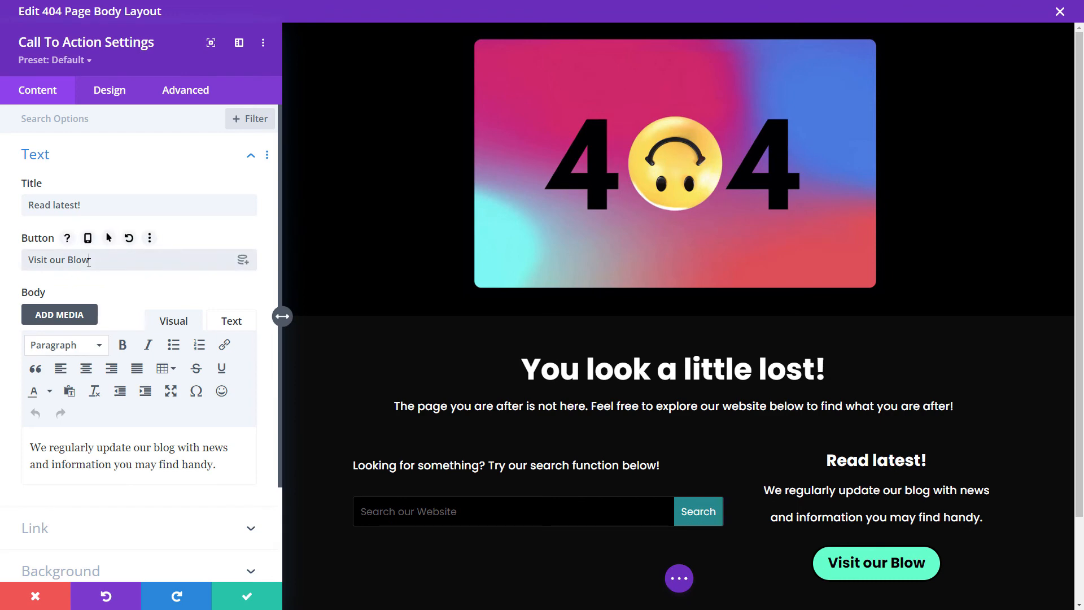
key("BackSpace")
type("g")
left_click(241, 599)
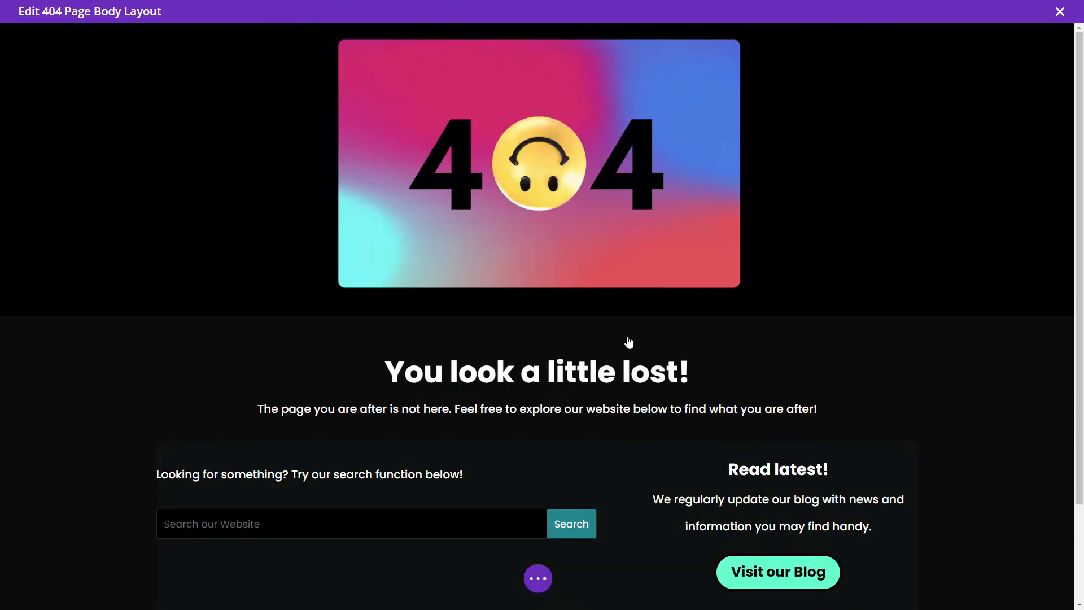
- Review the whole 404 layout, from the image and heading to the search and call to action
scroll(629, 341, "down", 3)
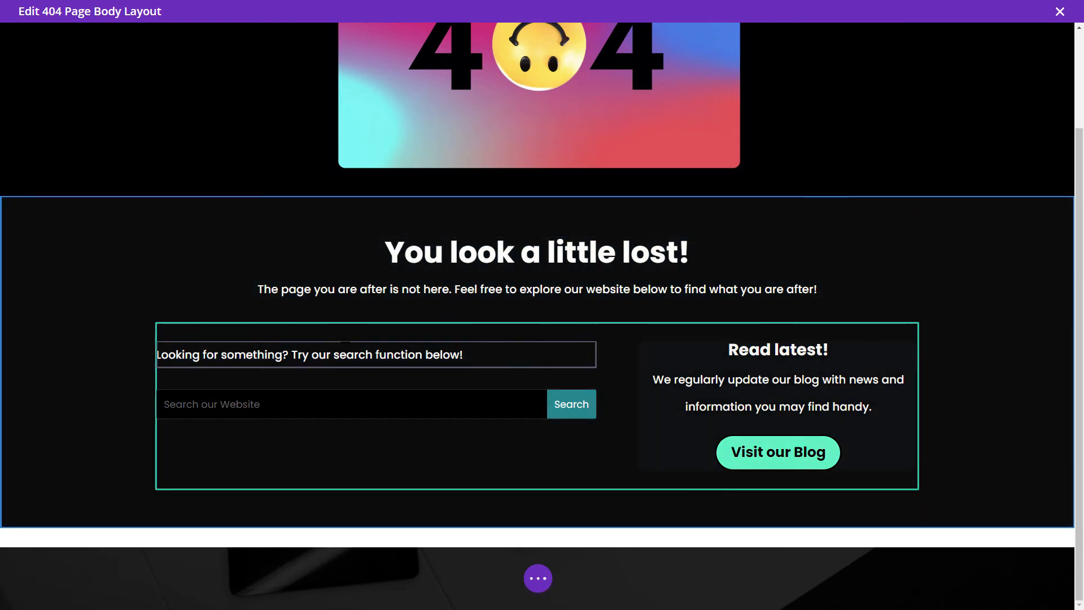
scroll(585, 411, "up", 2)
scroll(579, 144, "down", 2)
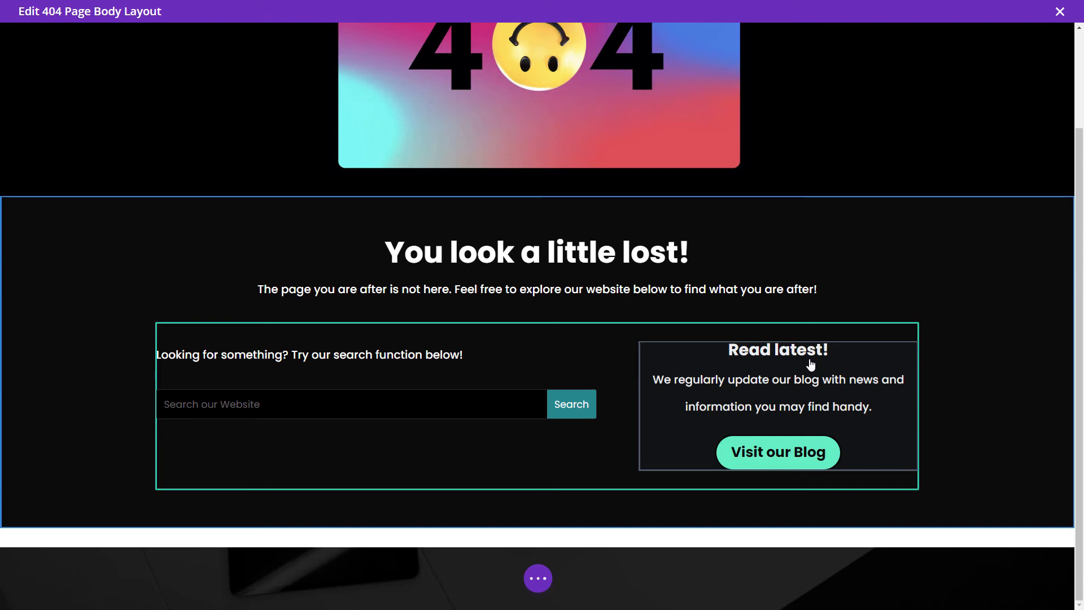
scroll(886, 288, "up", 2)
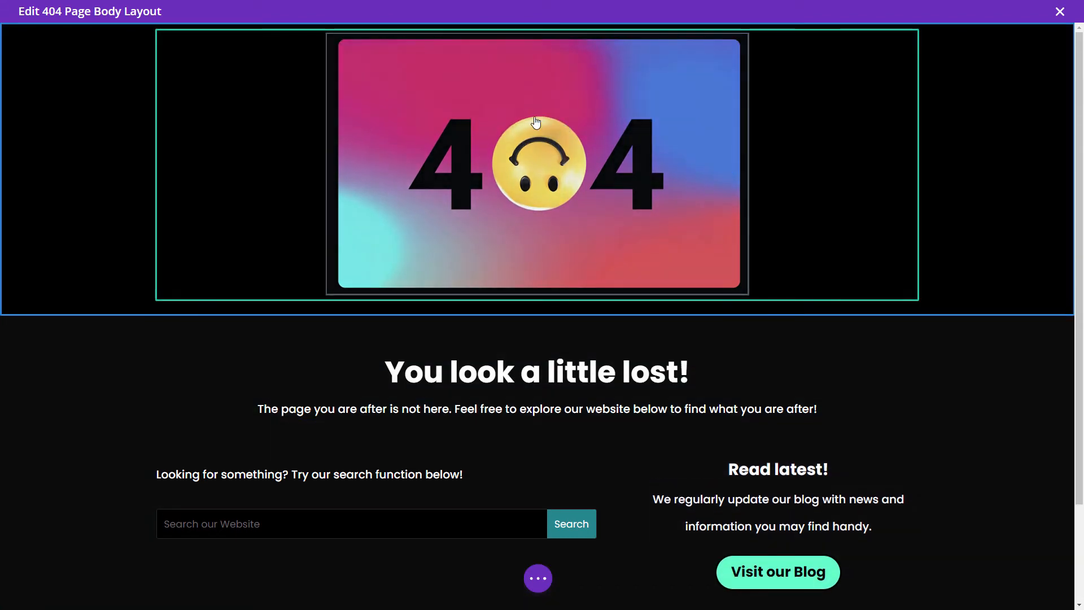
scroll(533, 113, "down", 2)
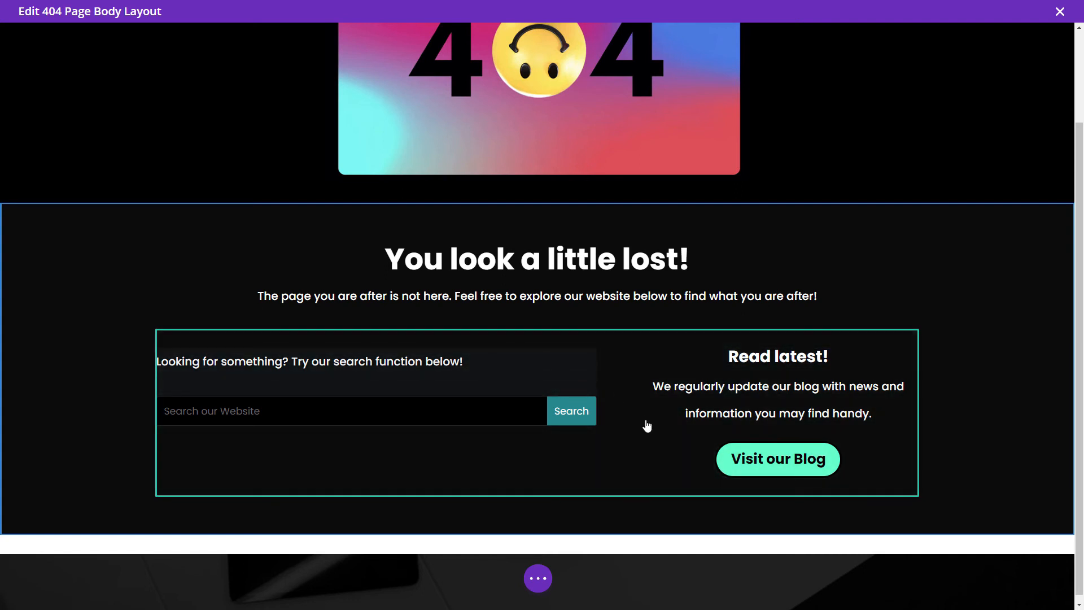
scroll(569, 443, "down", 1)
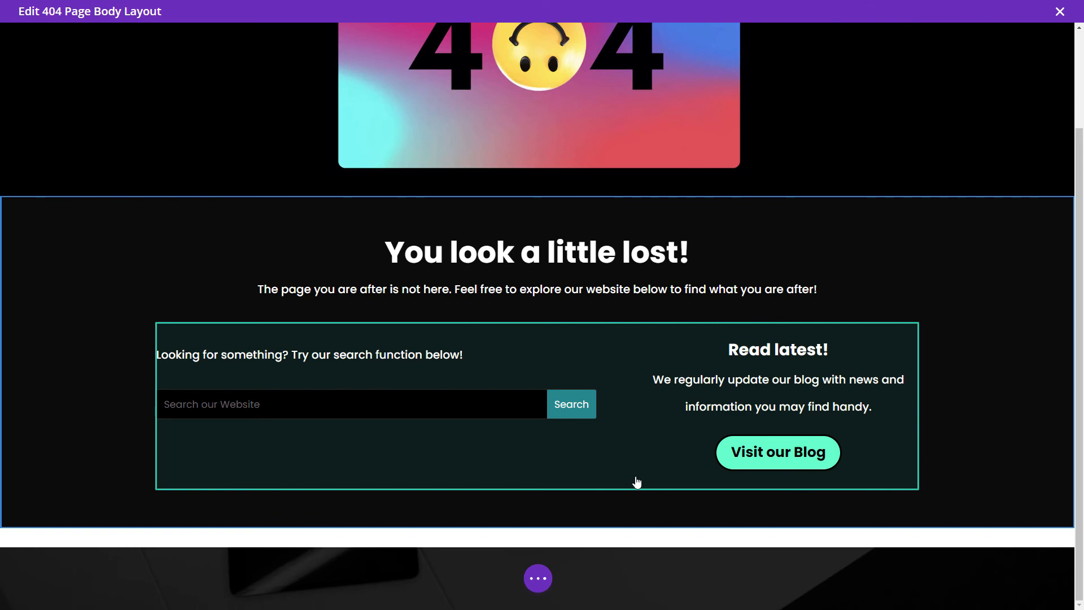
scroll(672, 460, "up", 2)
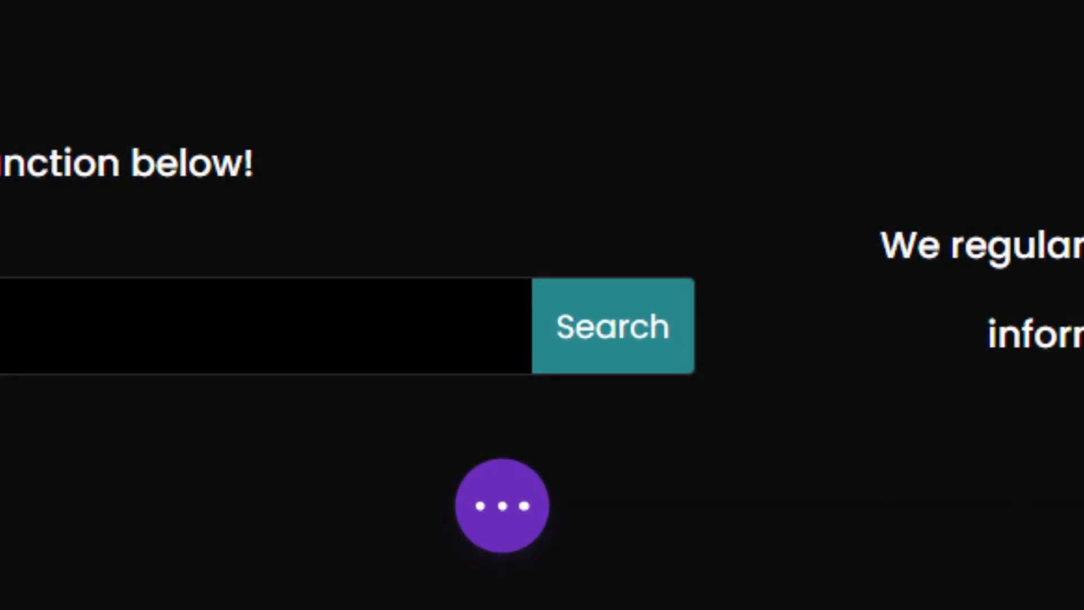
- Save the 404 page body layout and close the layout editor
left_click(544, 501)
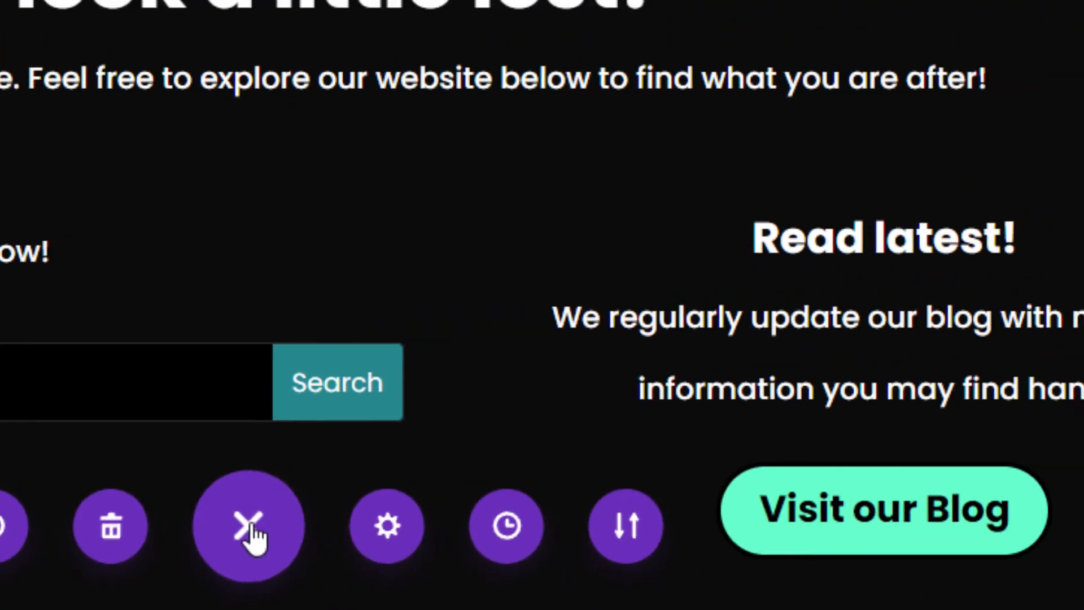
left_click(982, 547)
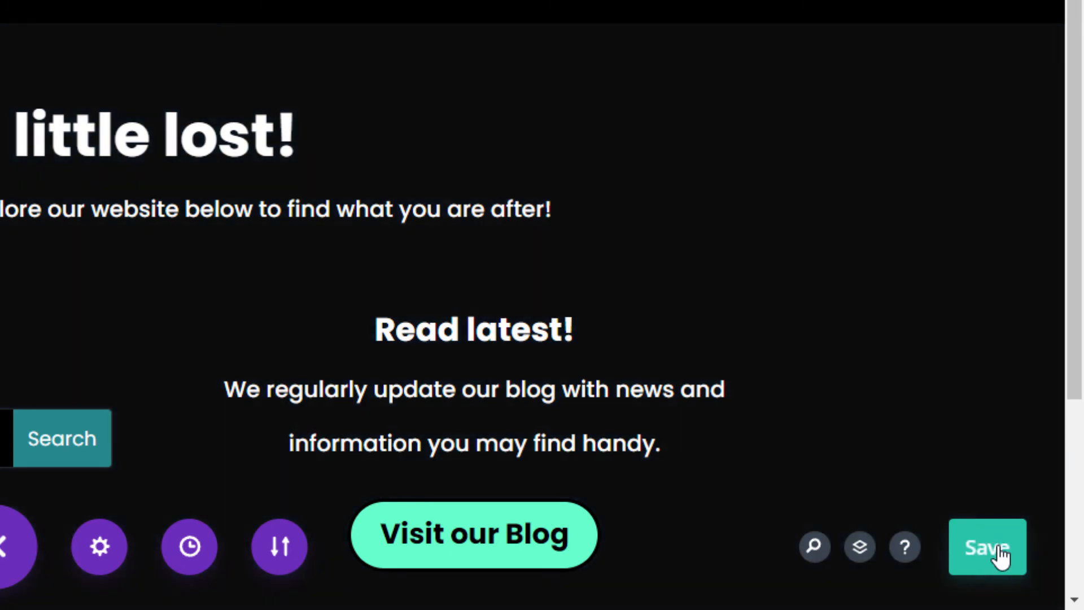
left_click(999, 552)
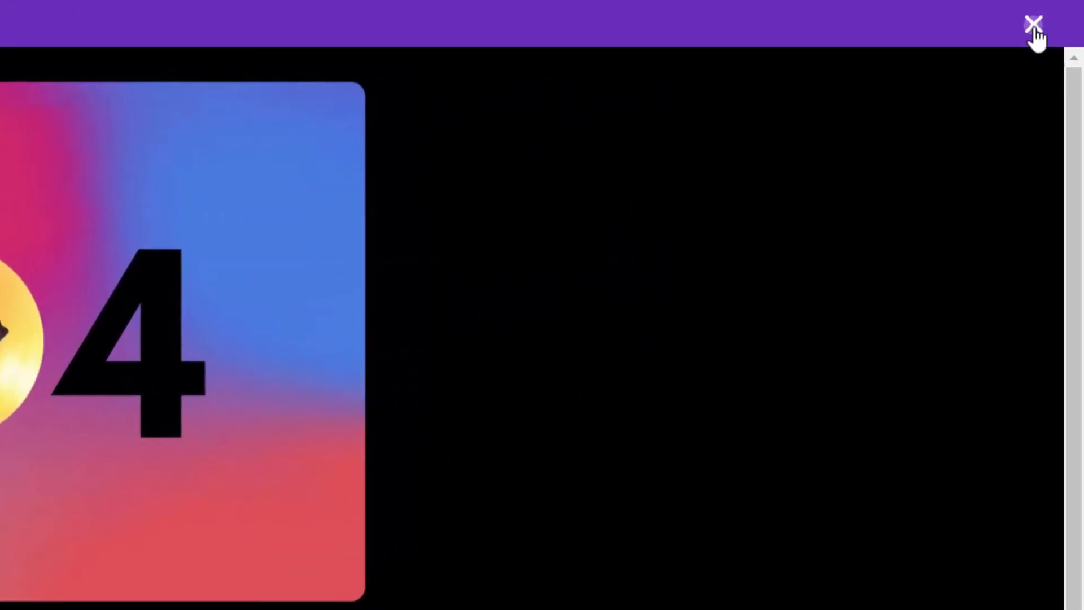
left_click(1033, 25)
- Save the Theme Builder changes and reload the website's not-found page to check the custom 404 design
scroll(387, 273, "up", 3)
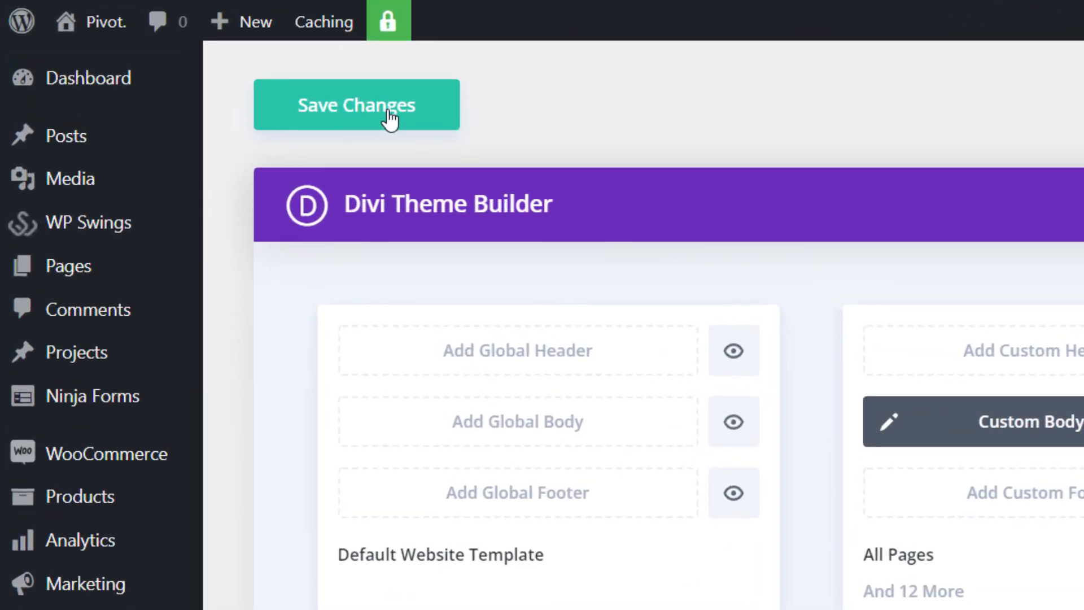
left_click(322, 94)
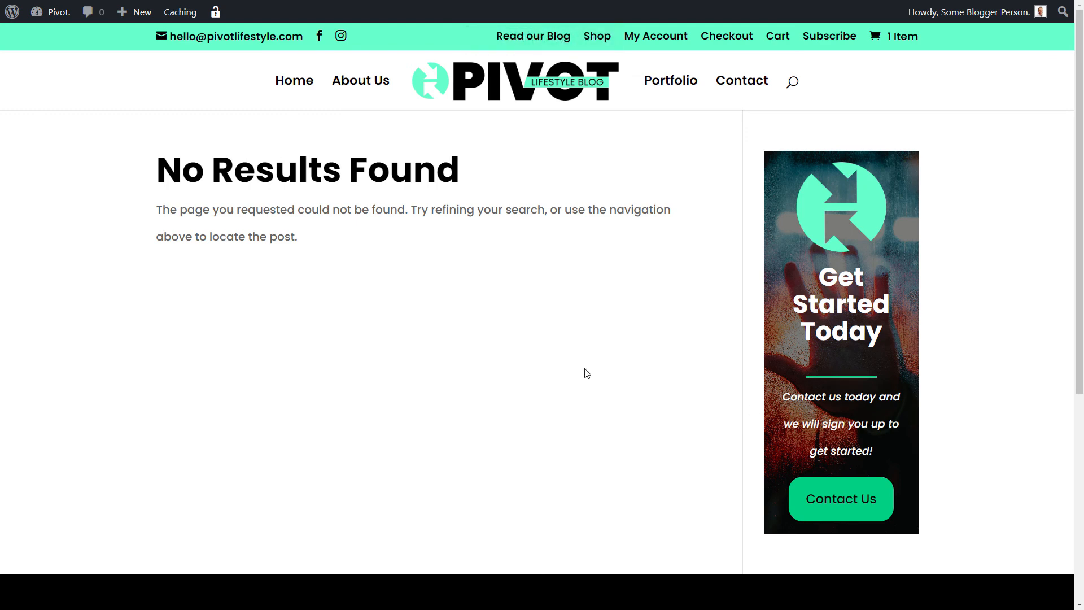
key("F5")
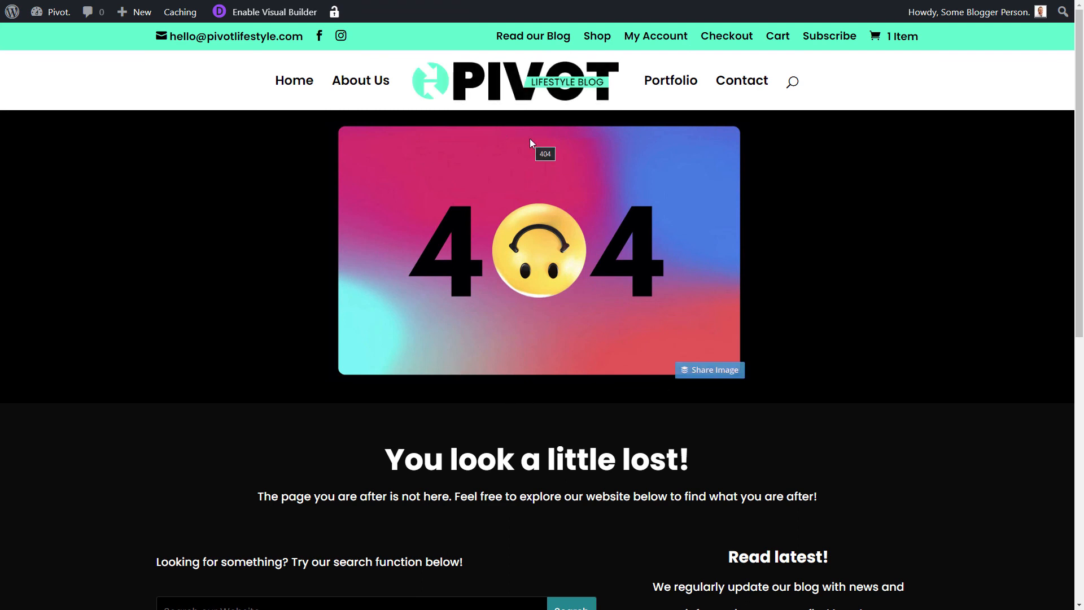
- Test the 404 page's "Visit our Blog" call to action, look over the blog page it opens, and return to the 404 page
scroll(568, 159, "down", 4)
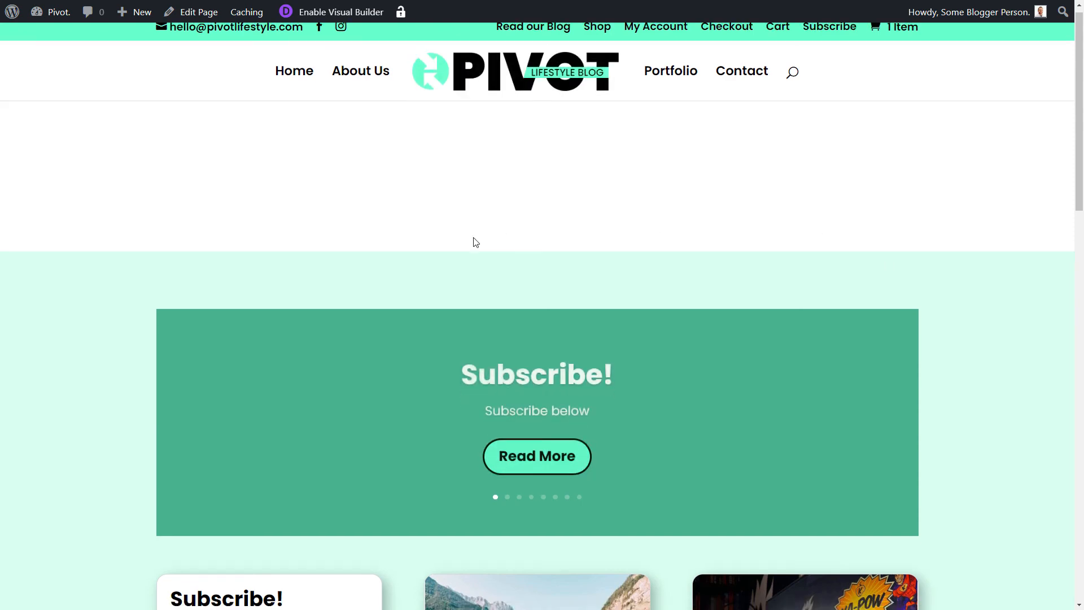
scroll(474, 240, "down", 8)
scroll(515, 405, "up", 8)
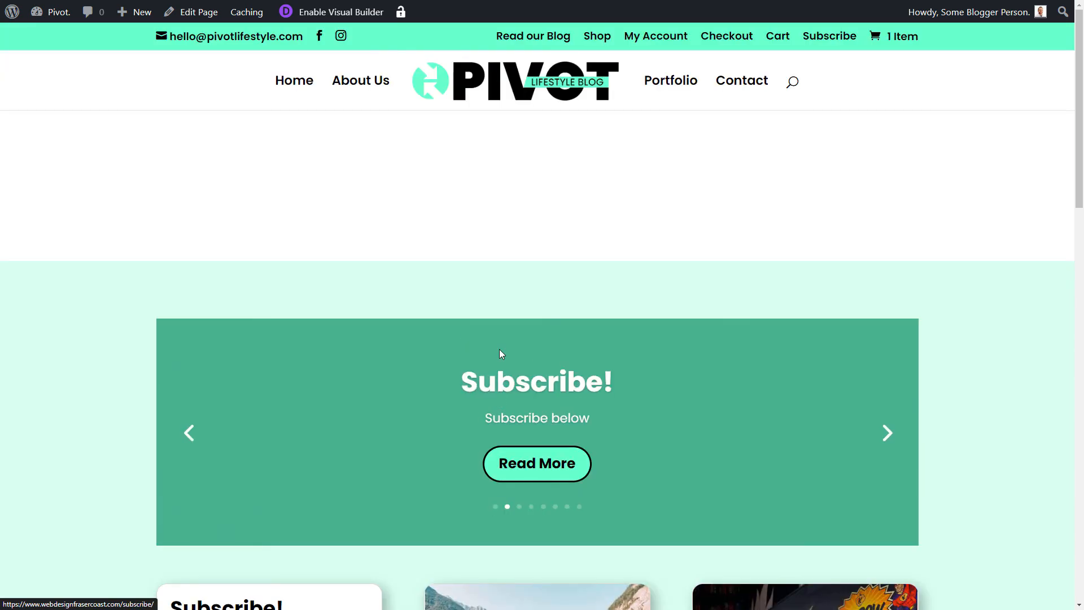
key("alt+Left")
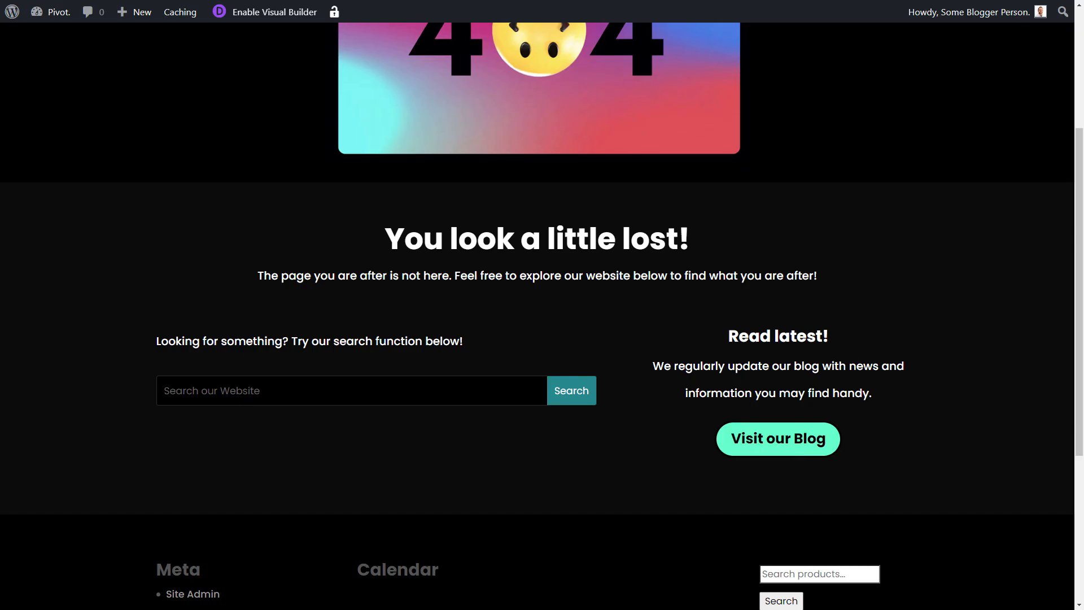
- Search the website for "life" using the search function on the 404 page
left_click(352, 391)
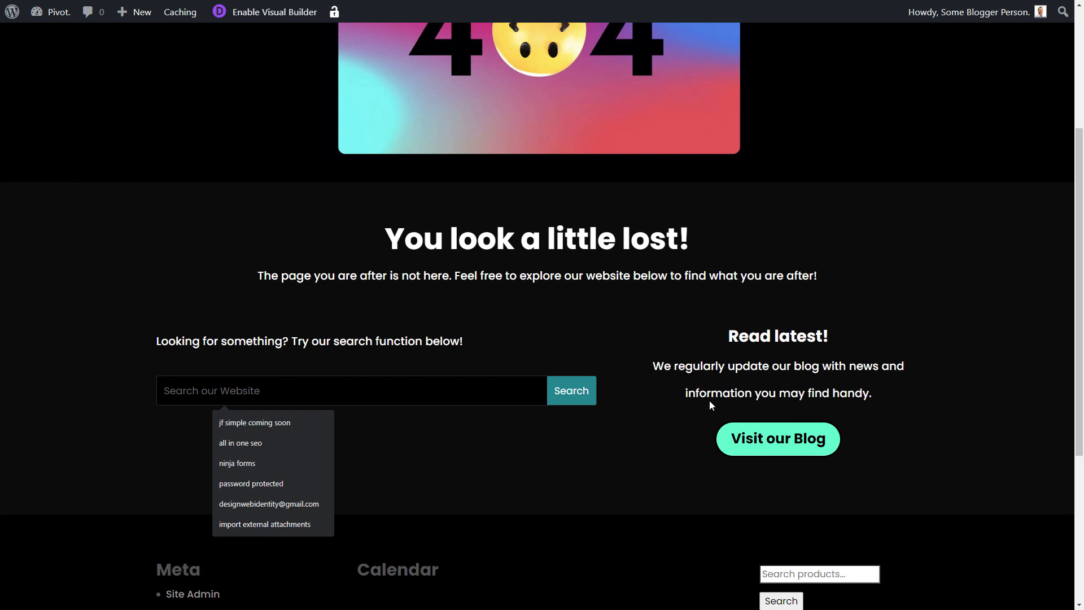
type("life")
key("Return")
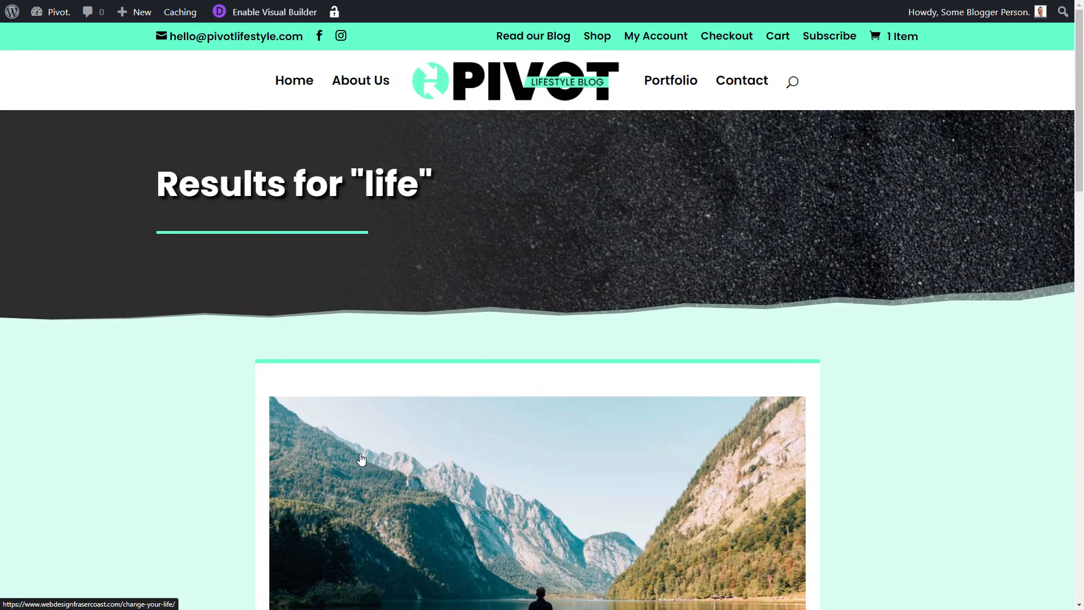
- Look through the search results for "life" and return to the 404 page
scroll(378, 446, "down", 5)
scroll(378, 446, "down", 4)
scroll(368, 464, "up", 5)
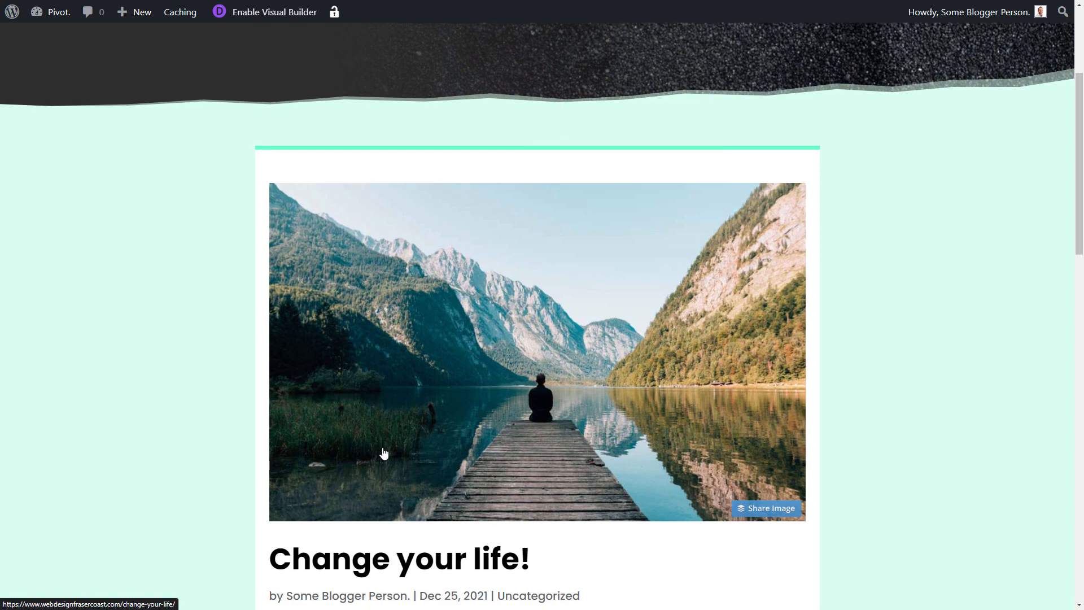
scroll(383, 453, "up", 4)
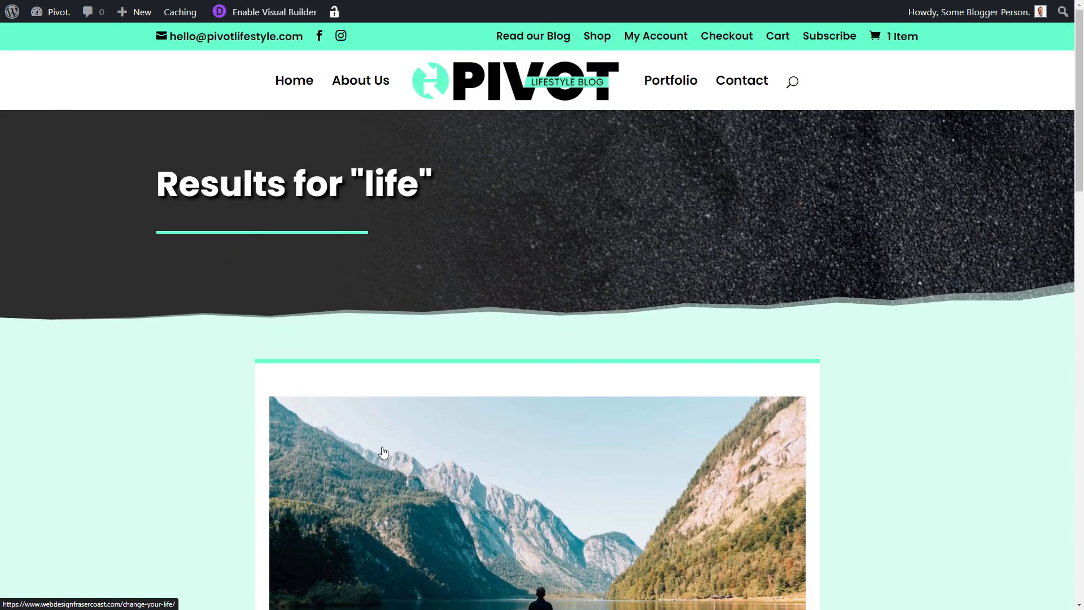
left_click(383, 451)
scroll(390, 416, "up", 4)
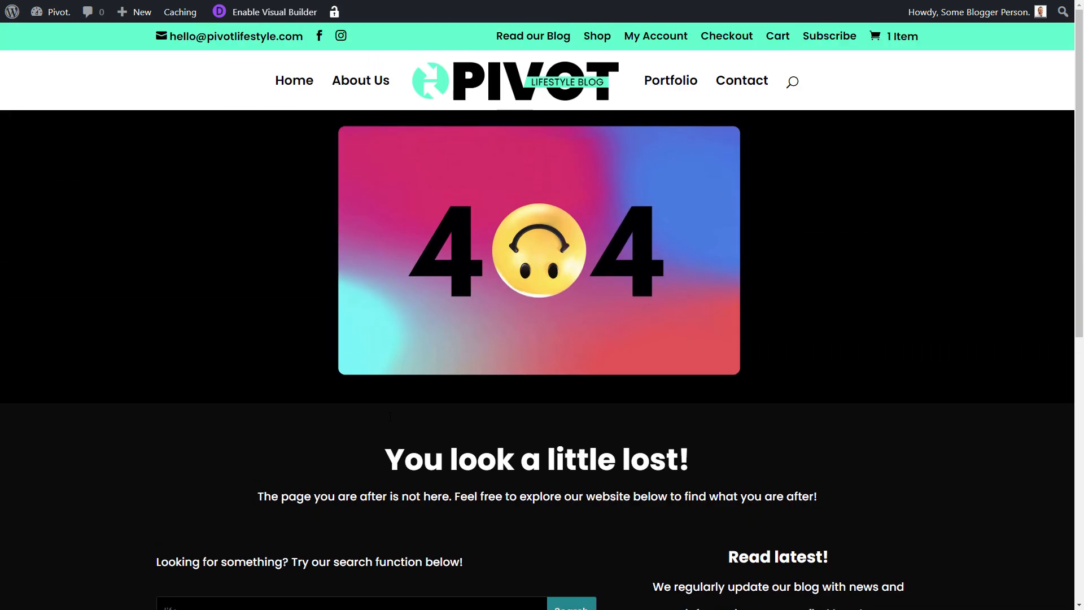